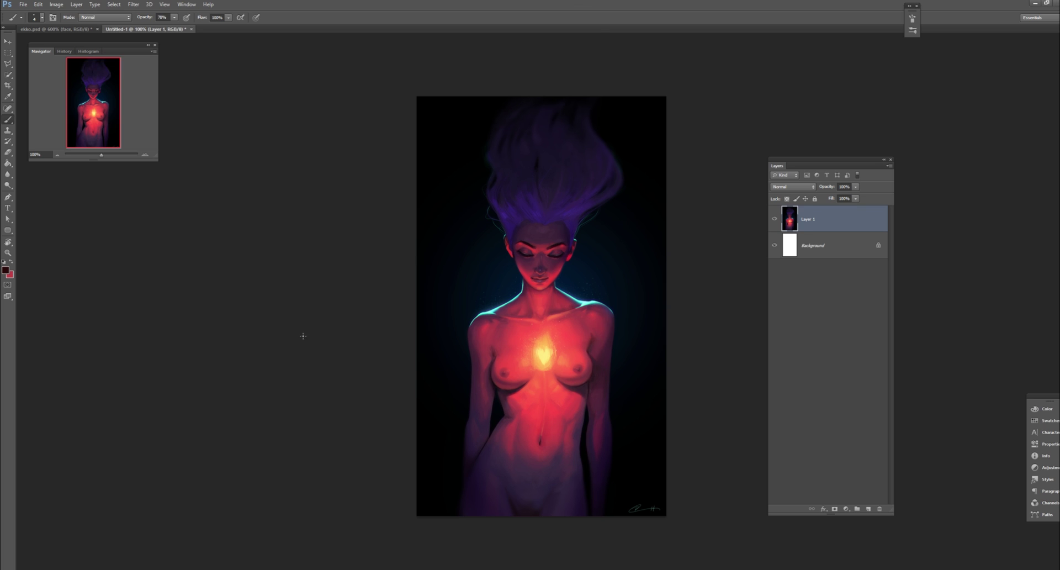
- Delete the blank Background layer, rename Layer 1 'original', and duplicate it
scroll(443, 377, up, 2)
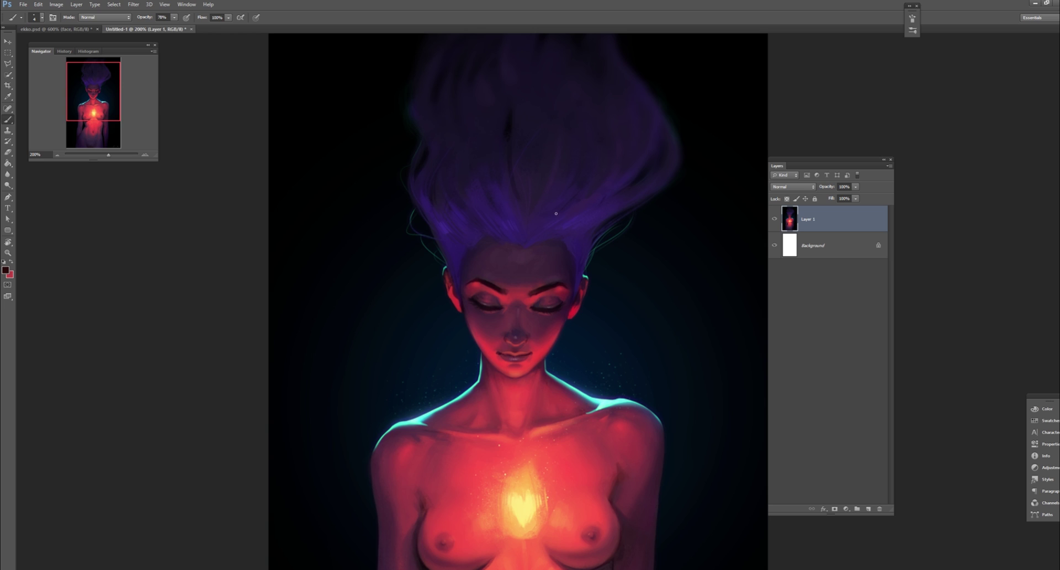
scroll(430, 359, down, 3)
scroll(403, 314, down, 3)
scroll(376, 271, down, 3)
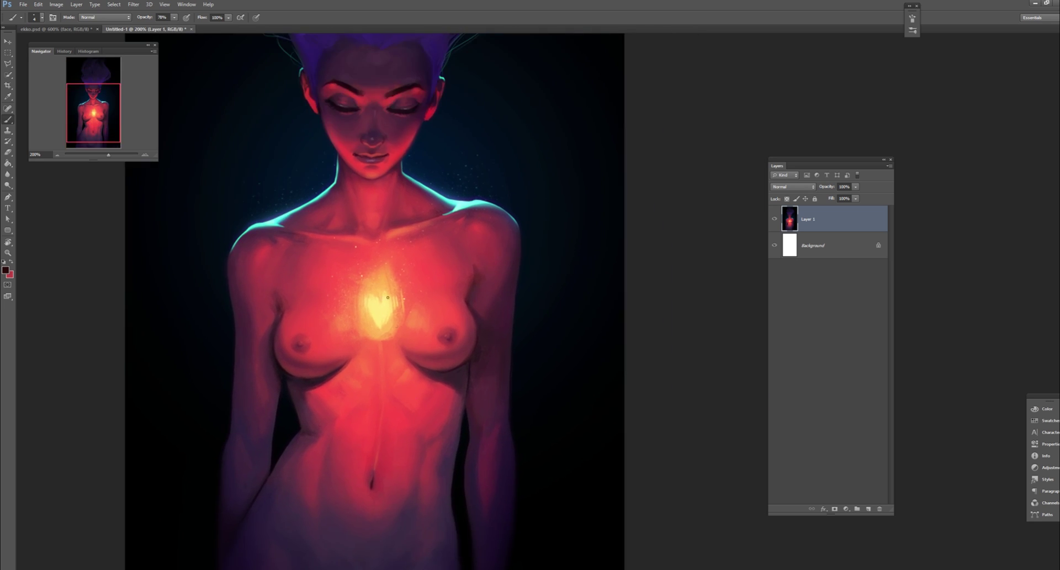
scroll(348, 227, down, 3)
drag(341, 216, 307, 325)
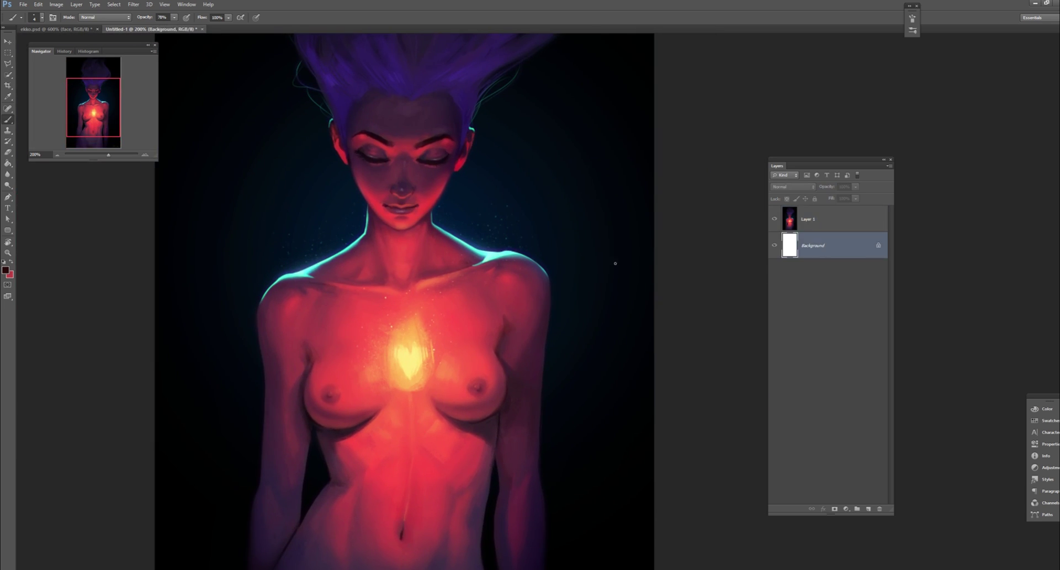
click(817, 245)
key(Delete)
double_click(807, 219)
text(original)
drag(793, 206, 834, 263)
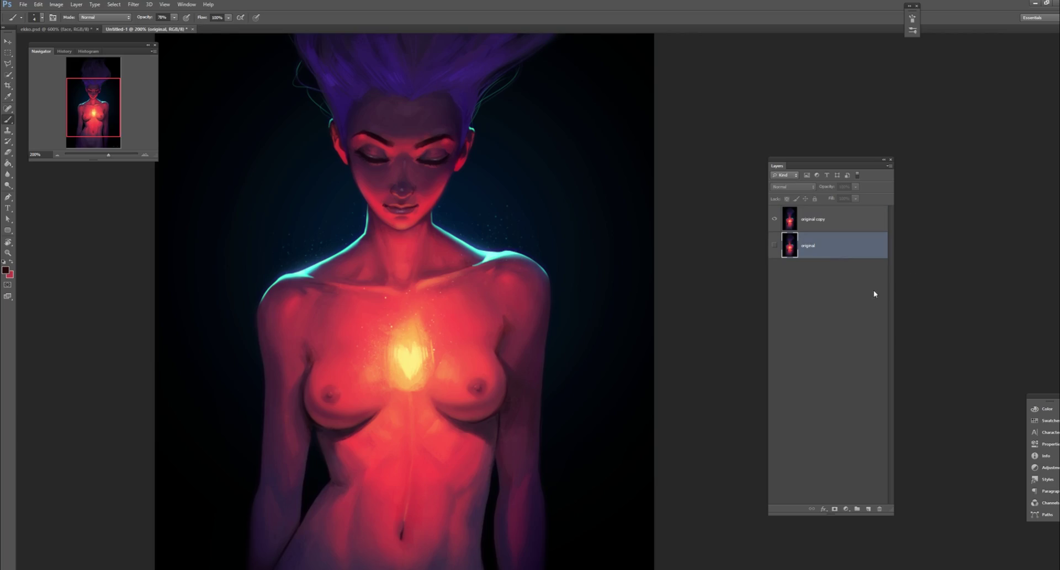
click(839, 219)
- Trace a Pen path around the head and hair on the original copy
scroll(344, 321, up, 2)
key(p)
scroll(344, 321, up, 3)
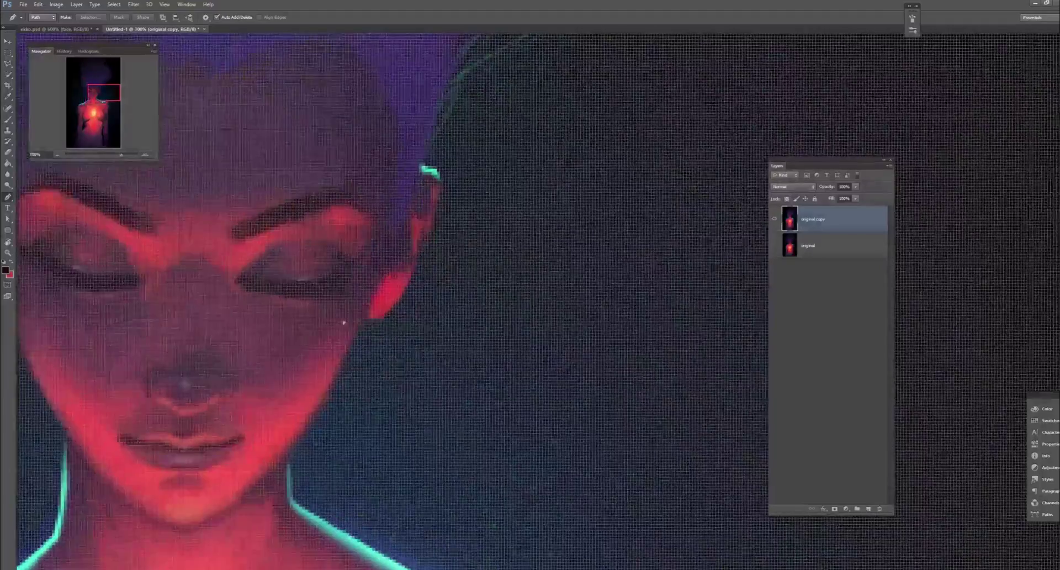
drag(343, 321, 379, 210)
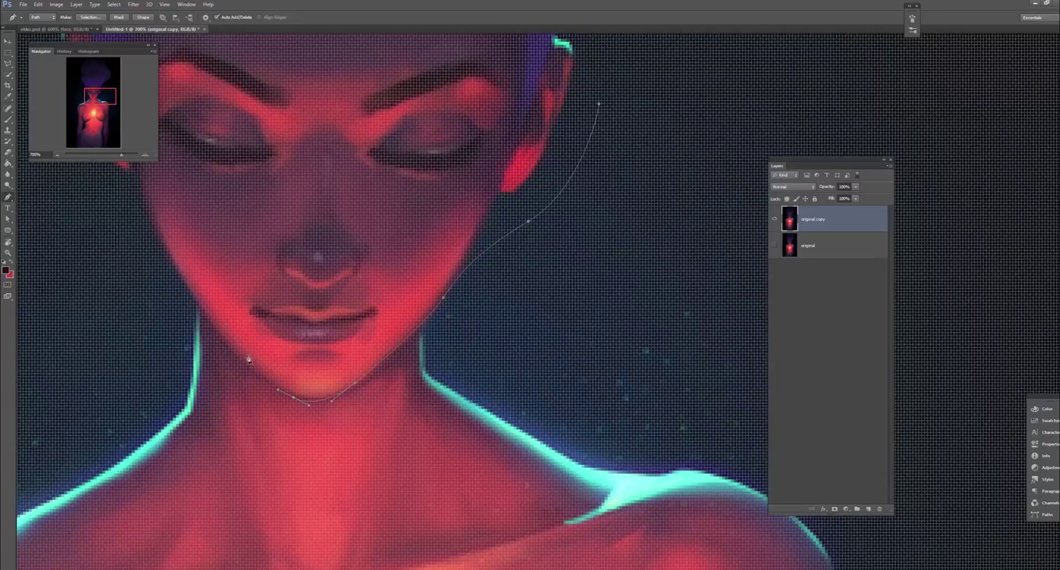
scroll(248, 359, down, 2)
scroll(249, 359, down, 2)
scroll(268, 292, down, 1)
scroll(327, 136, up, 3)
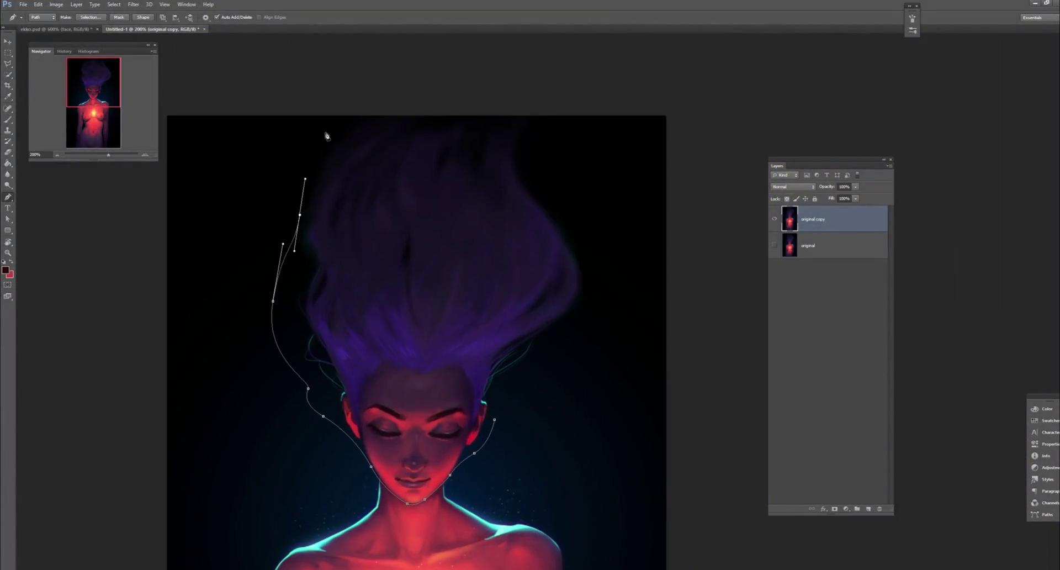
click(334, 140)
click(542, 156)
click(594, 296)
drag(554, 353, 526, 371)
drag(525, 436, 554, 338)
- Duplicate the layer and clear everything outside the head path on the new 'face' layer
key(ctrl+j)
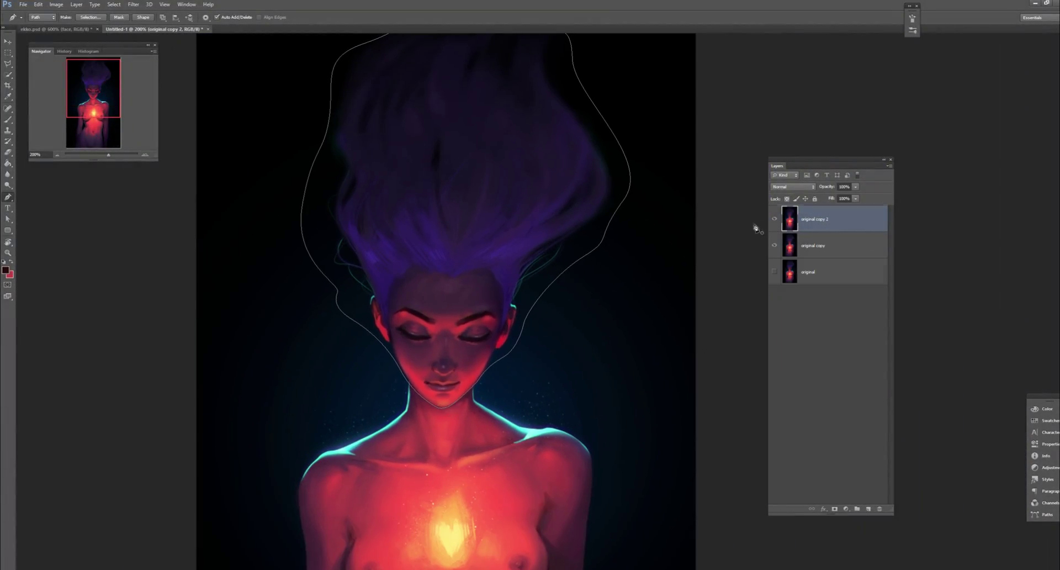
click(1047, 514)
right_click(972, 414)
click(988, 441)
key(Return)
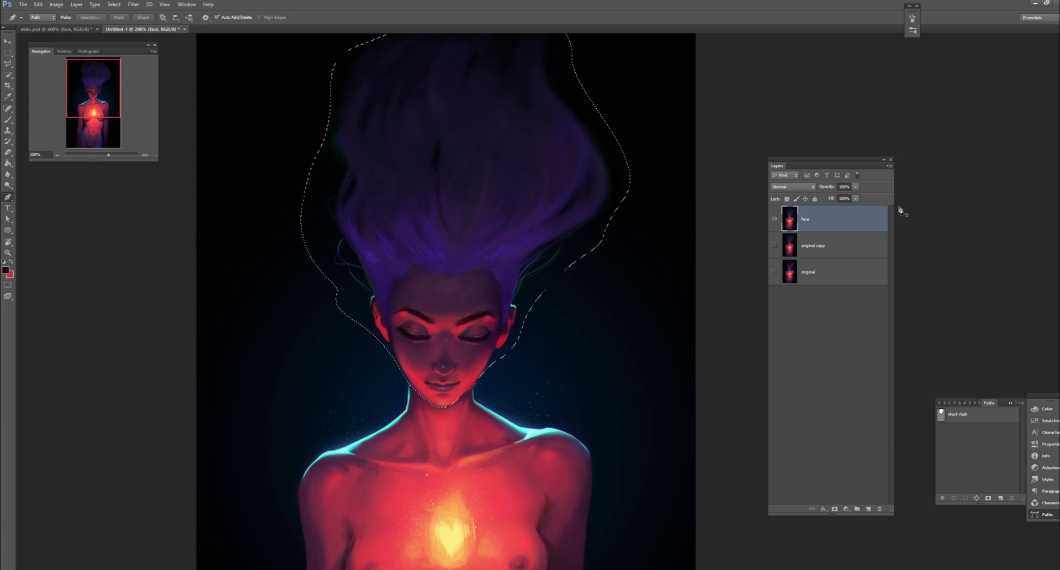
key(Delete)
- Erase the head area from the original copy layer, then hide that layer
click(828, 245)
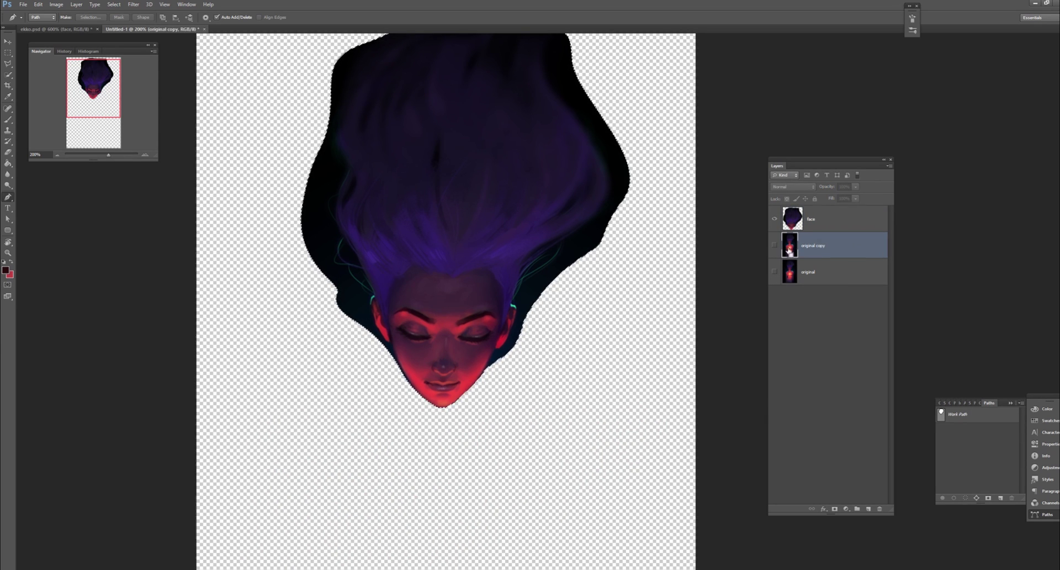
alt+click(774, 245)
key(Delete)
alt+click(774, 245)
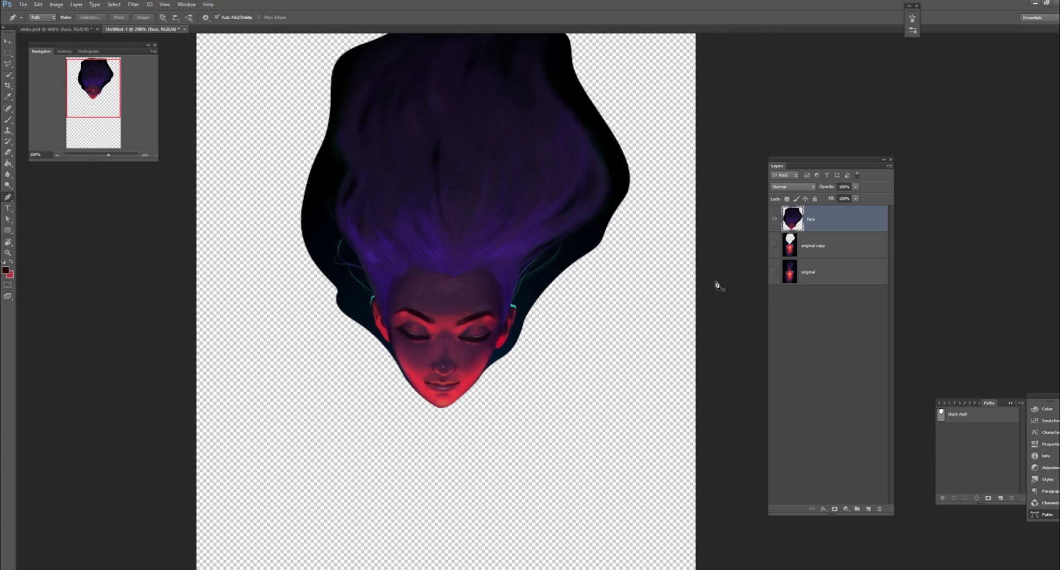
- Duplicate the face layer as 'hair', trace the upper hair, and delete everything else
click(816, 229)
key(ctrl+j)
scroll(537, 255, up, 3)
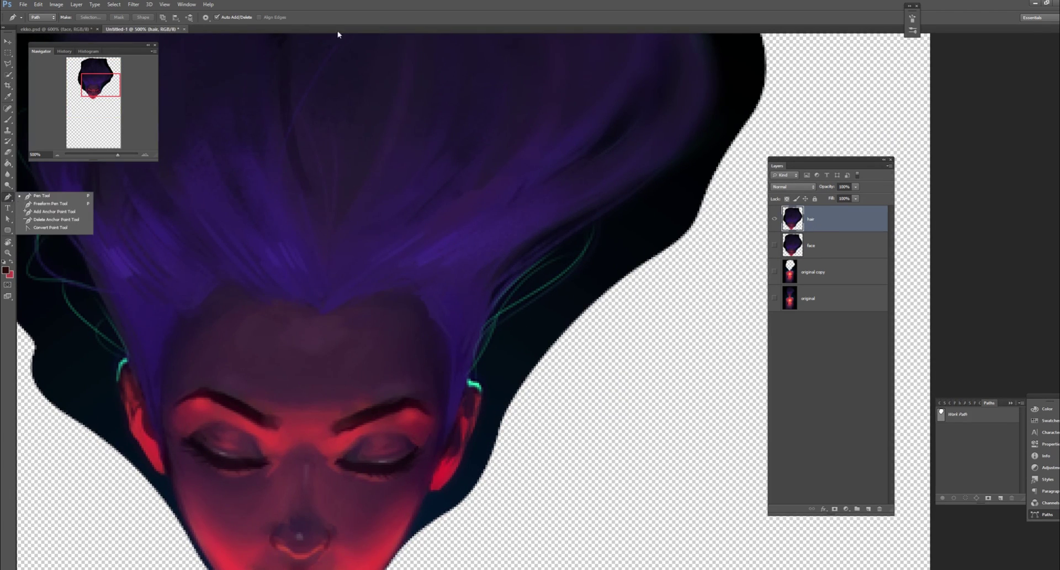
click(444, 444)
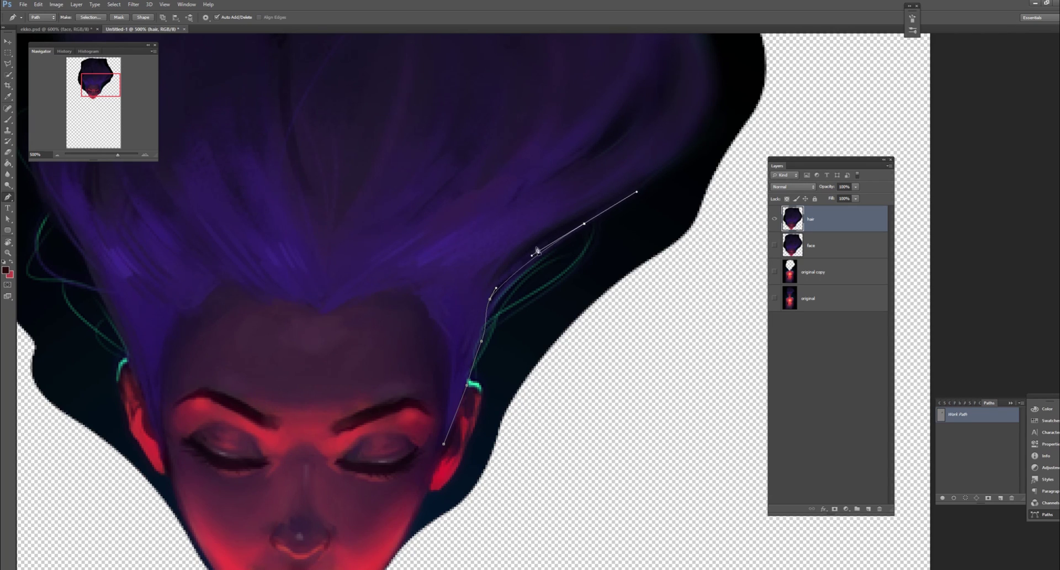
scroll(537, 251, up, 5)
drag(502, 167, 524, 108)
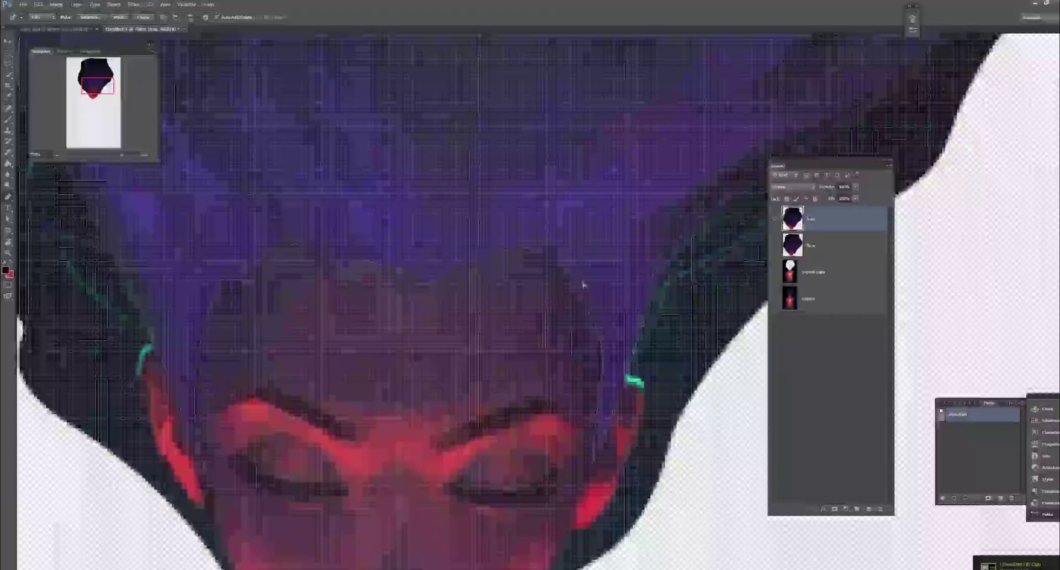
key(ctrl+shift+i)
key(Delete)
key(ctrl+d)
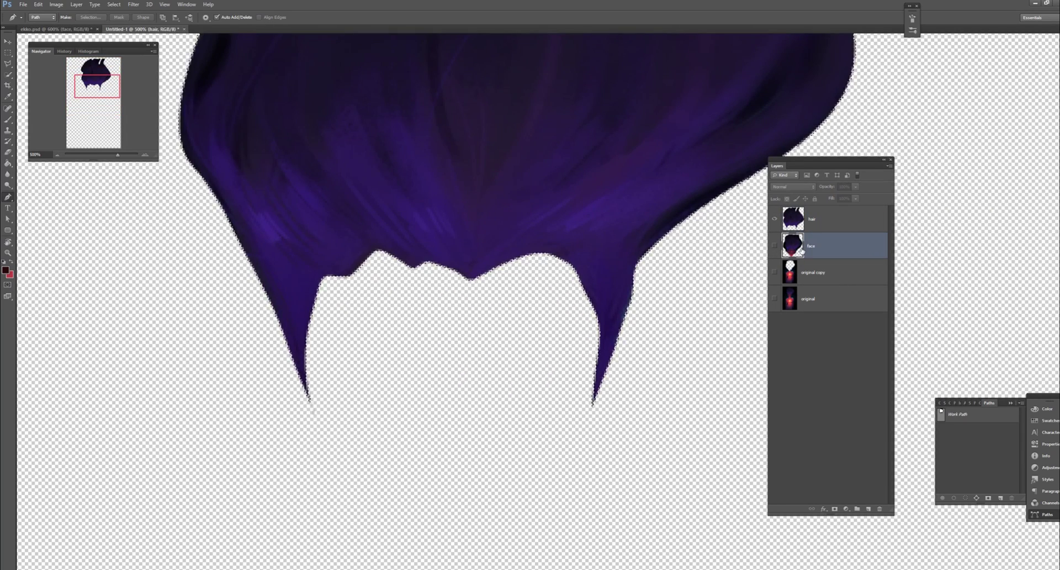
- Erase the hair strands beside the face and across the hair tops on the face layer
scroll(586, 303, down, 3)
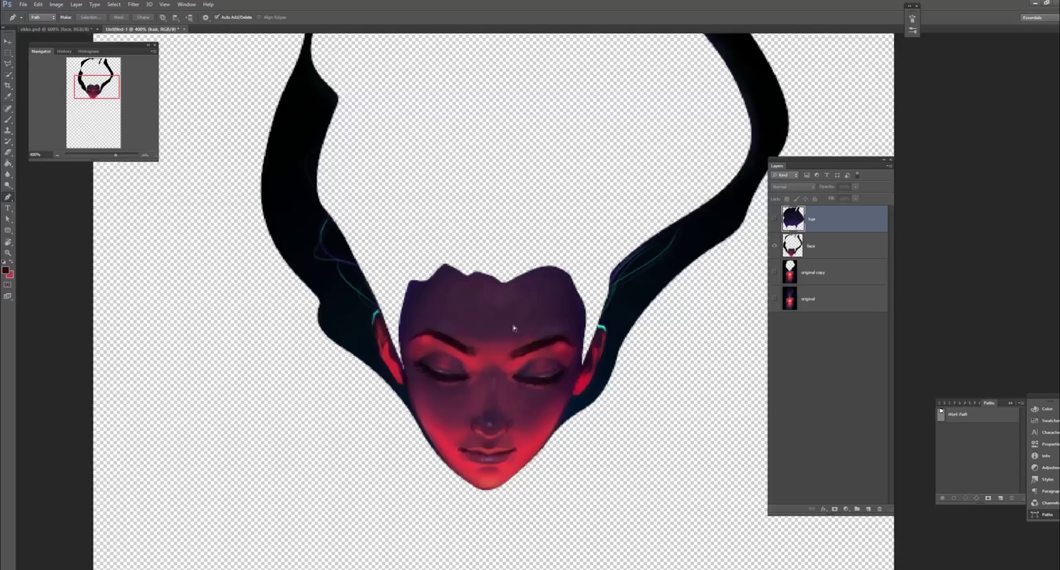
scroll(586, 303, up, 1)
key(e)
click(817, 245)
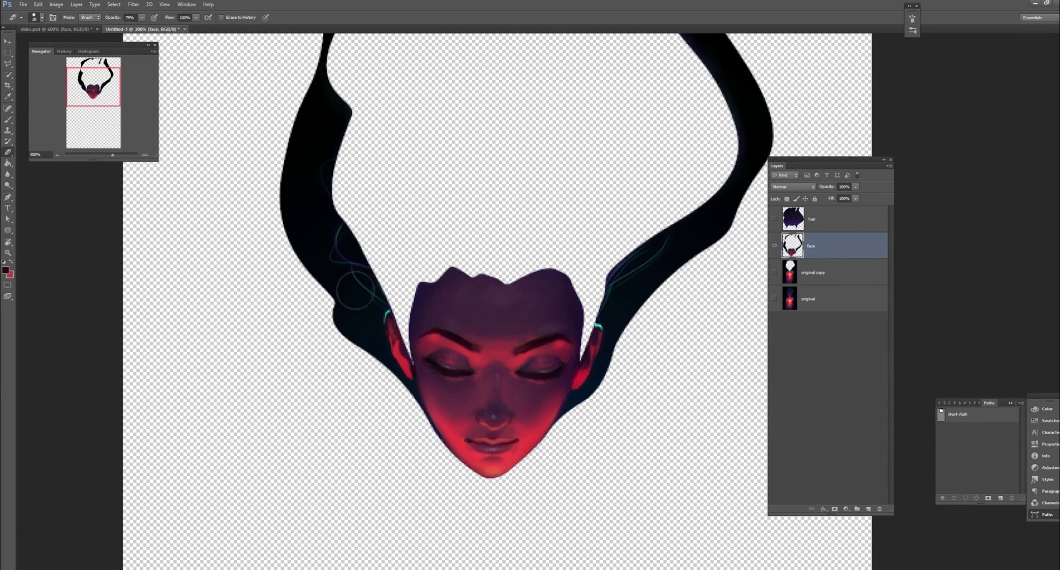
mouse_move(364, 276)
mouse_down()
mouse_move(356, 334)
mouse_move(339, 333)
mouse_move(296, 76)
mouse_up()
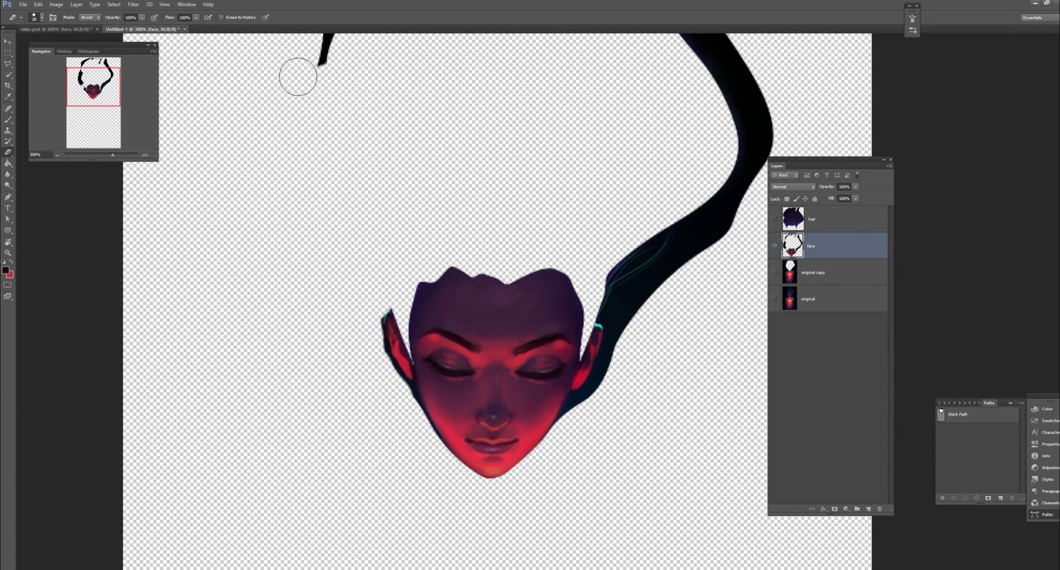
scroll(390, 142, up, 5)
drag(391, 142, 607, 155)
scroll(525, 208, down, 5)
mouse_move(524, 208)
mouse_down()
mouse_move(385, 369)
mouse_move(354, 497)
mouse_up()
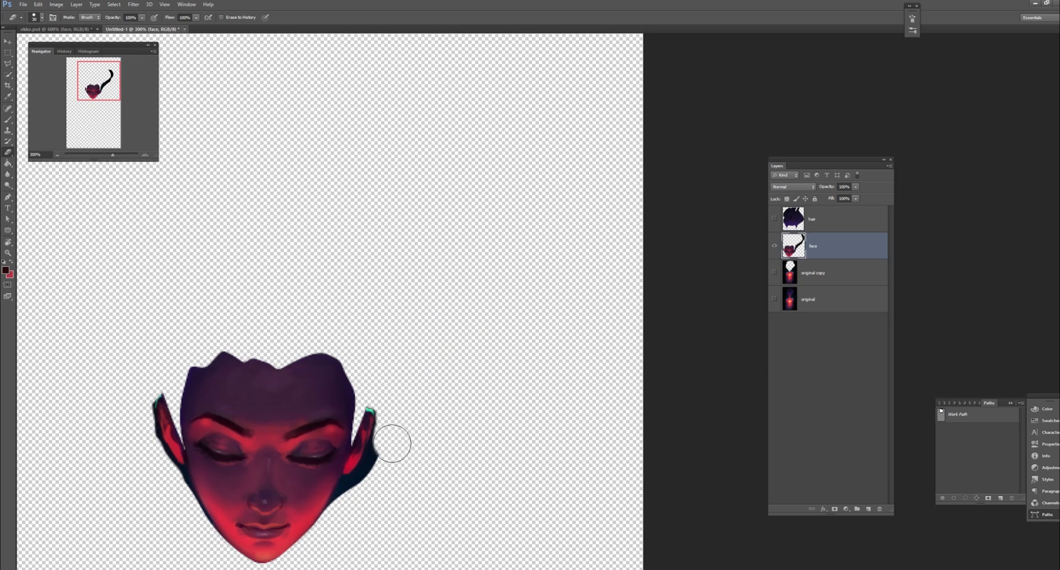
scroll(380, 334, down, 3)
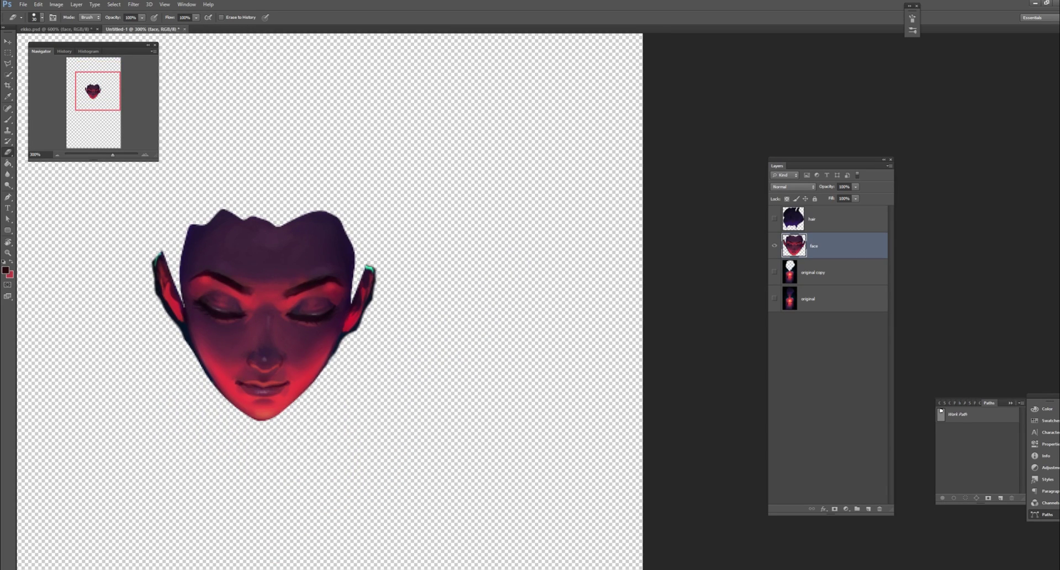
scroll(622, 279, up, 3)
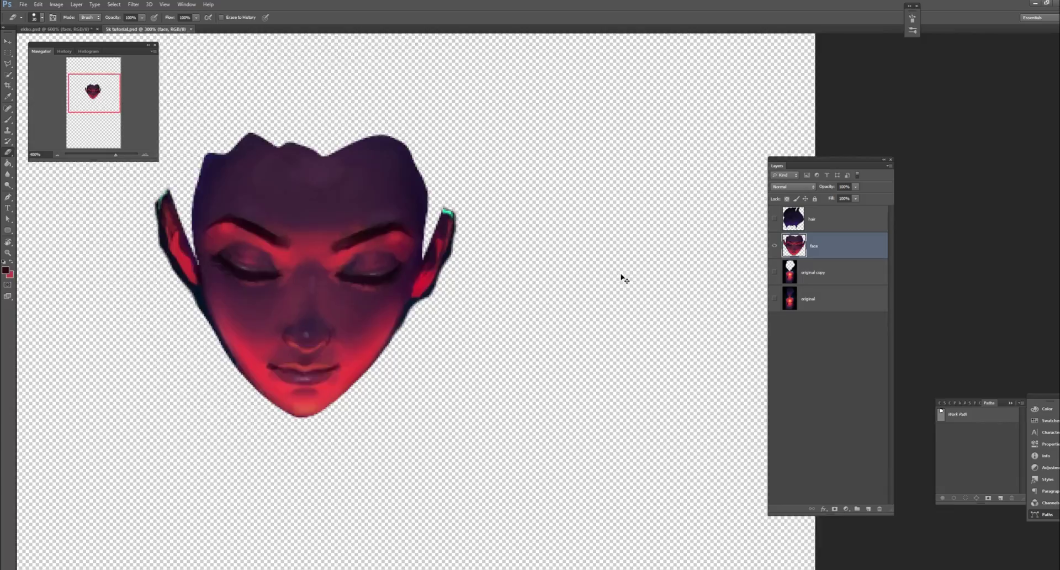
- Paint dark strokes over the top of the head with a higher-opacity brush
key(b)
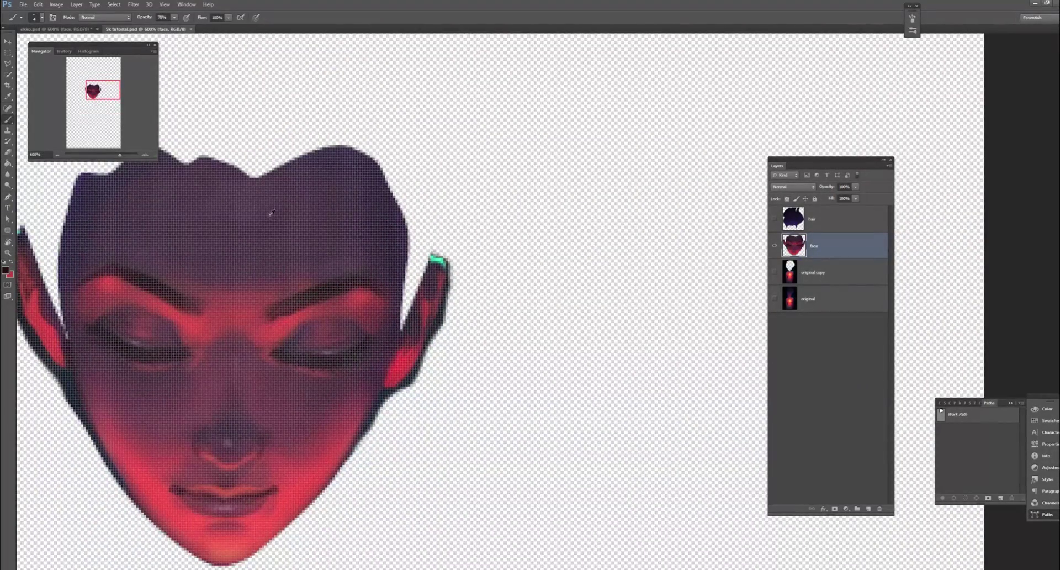
drag(443, 233, 405, 304)
key(9)
key(8)
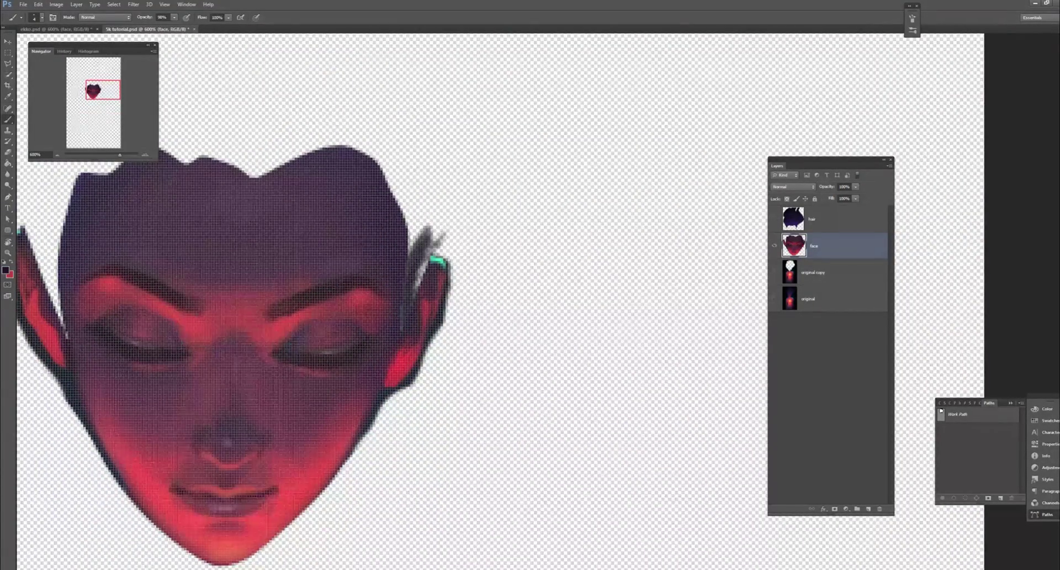
drag(431, 249, 383, 171)
drag(436, 215, 310, 127)
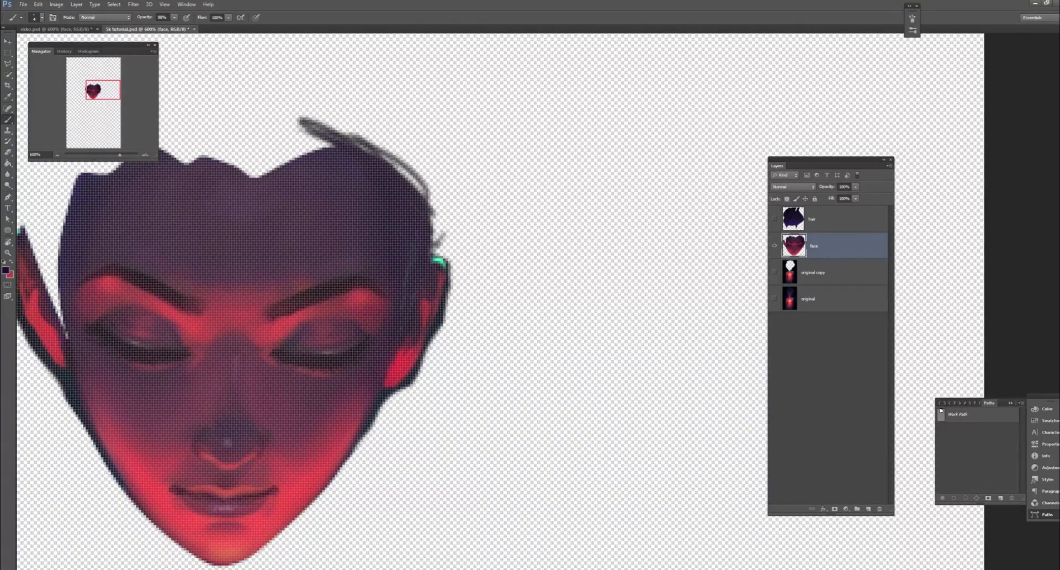
key(ctrl+minus)
drag(301, 175, 370, 163)
- Sample the purple hair colour and paint dark purple across the head's top and sides
alt+click(315, 210)
drag(259, 182, 343, 171)
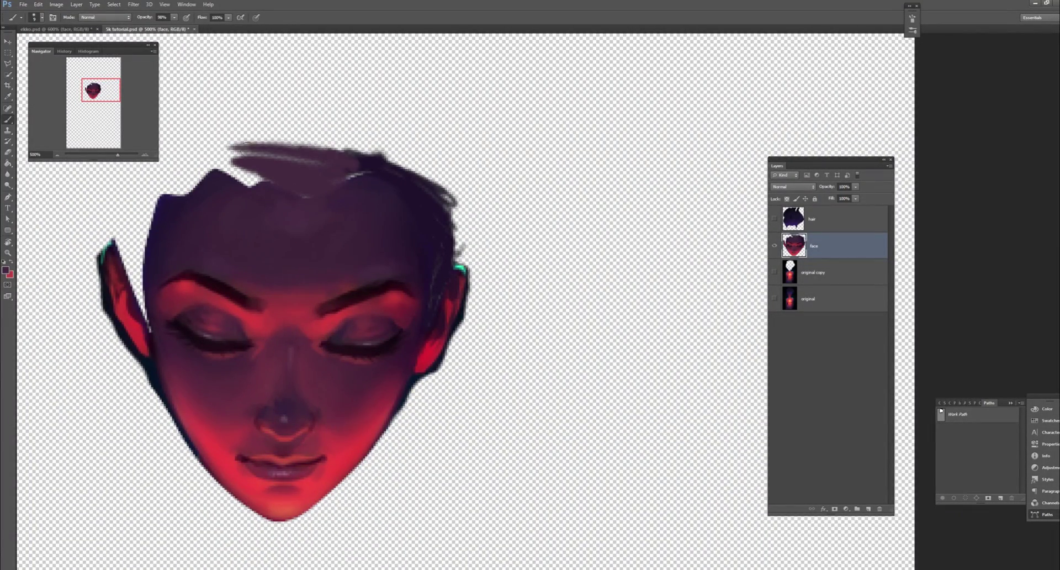
mouse_move(408, 166)
mouse_down()
mouse_move(122, 245)
mouse_move(183, 165)
mouse_move(162, 189)
mouse_up()
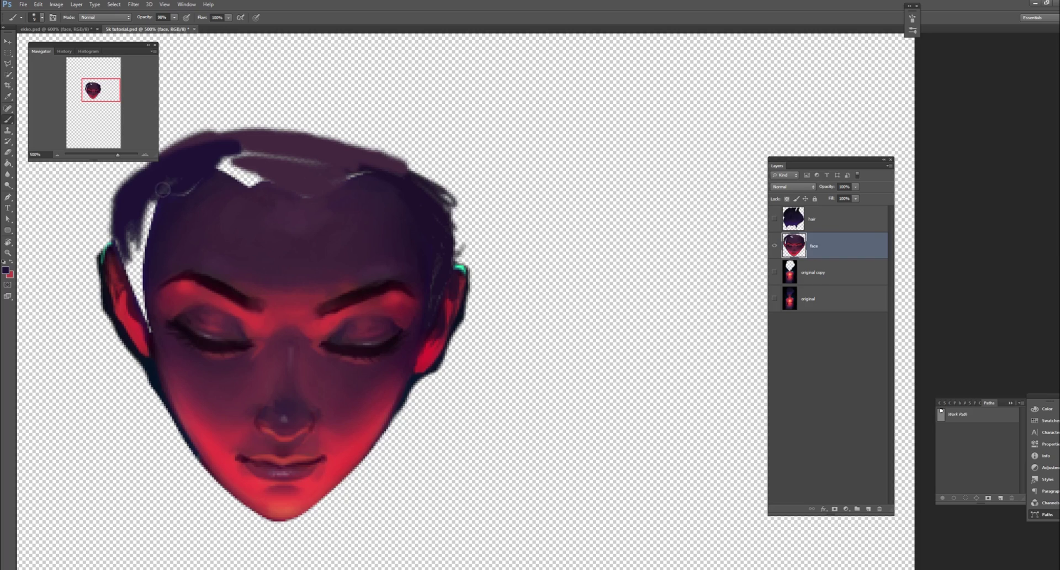
drag(136, 226, 137, 293)
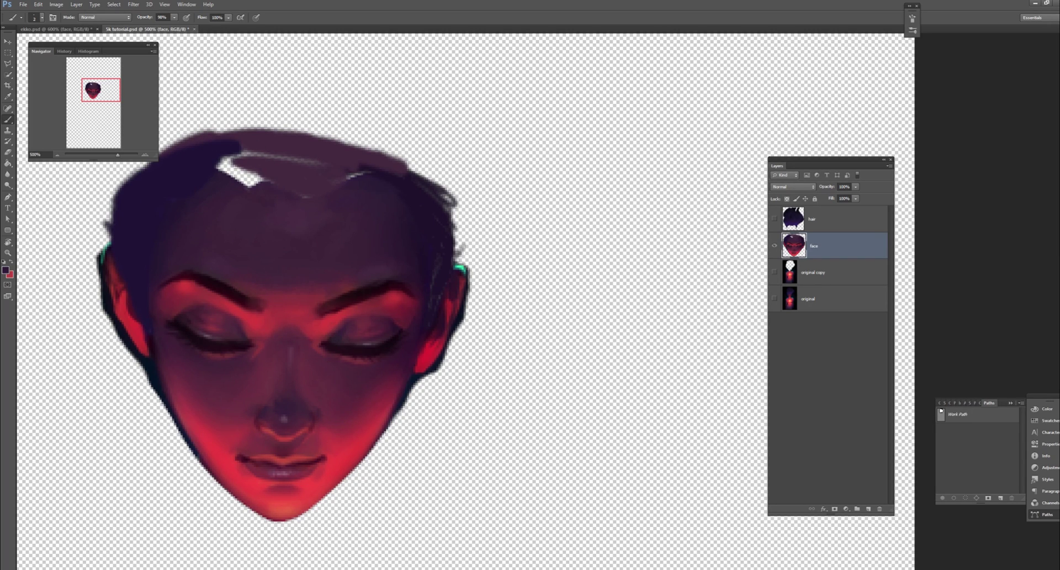
drag(242, 172, 166, 132)
mouse_move(127, 220)
mouse_down()
mouse_move(232, 105)
mouse_move(420, 165)
mouse_up()
mouse_move(386, 132)
mouse_down()
mouse_move(445, 249)
mouse_move(220, 111)
mouse_move(374, 145)
mouse_up()
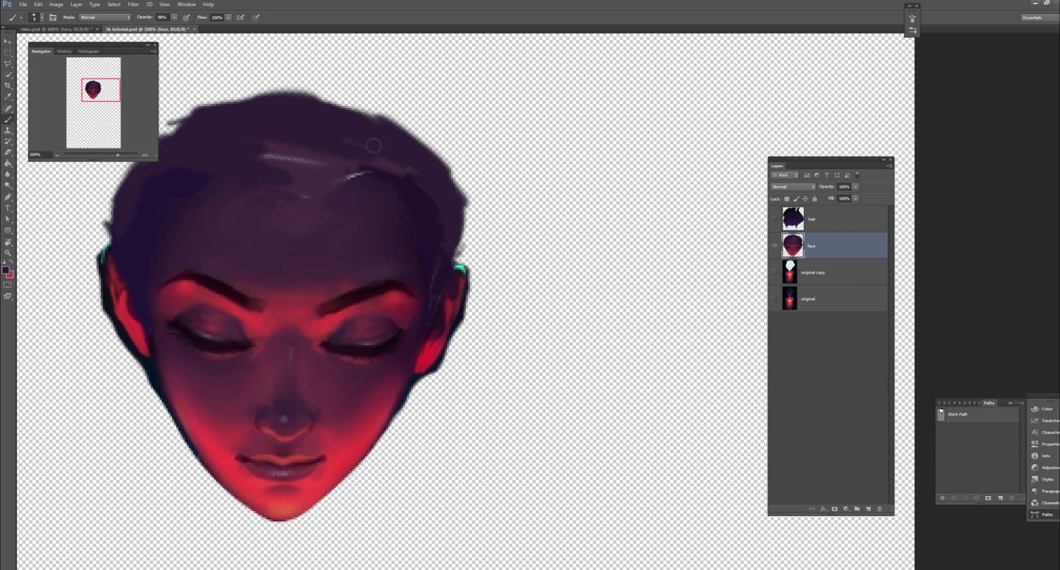
drag(202, 138, 293, 158)
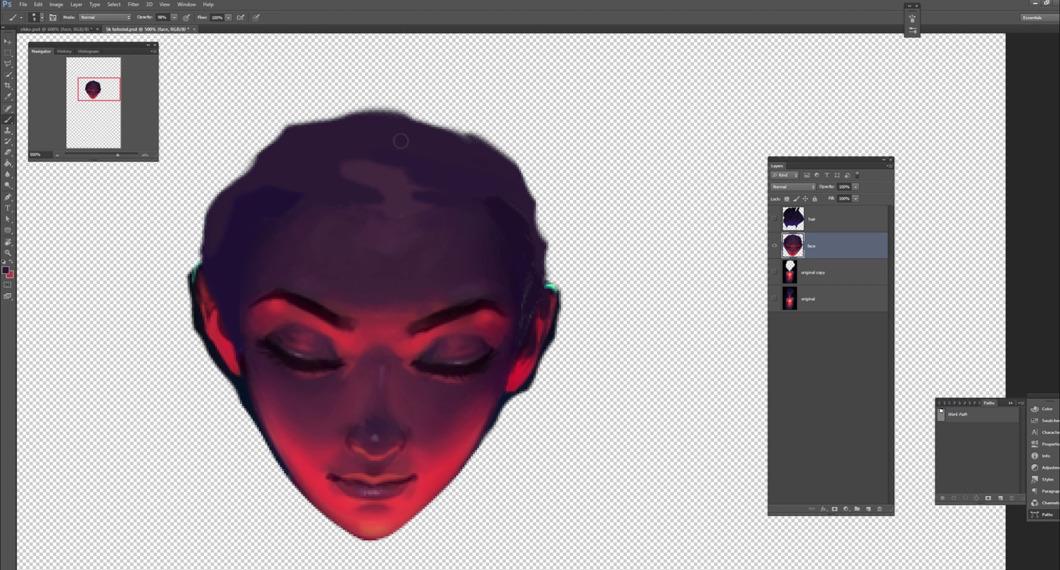
drag(401, 141, 530, 164)
key(e)
key(ctrl+minus)
key(ctrl+minus)
key(ctrl+minus)
- Show the hair layer and trace a Pen path along the face's left cheek and ear
click(774, 219)
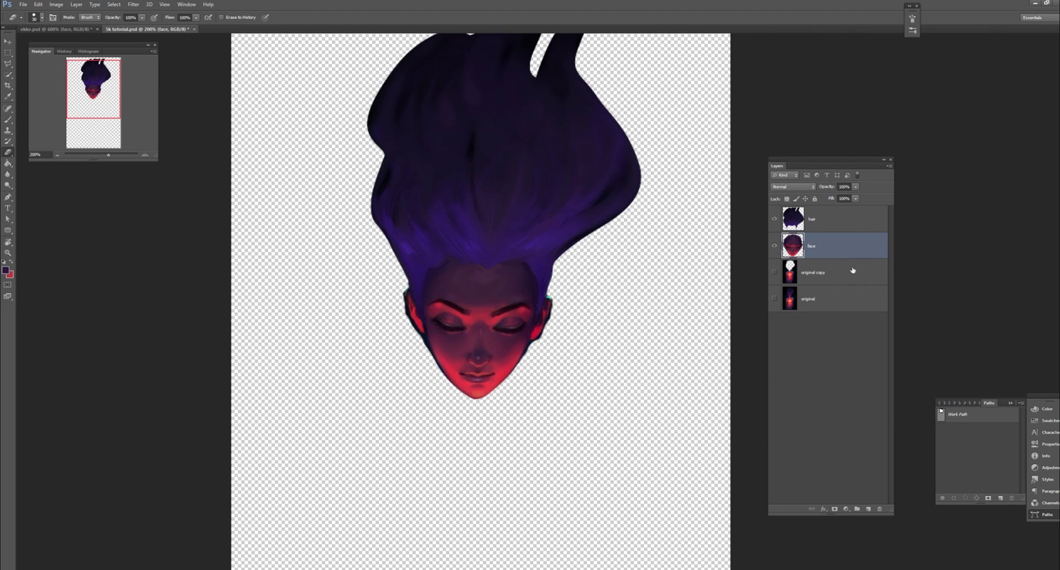
key(ctrl+plus)
key(ctrl+plus)
key(ctrl+plus)
key(ctrl+plus)
key(ctrl+plus)
key(p)
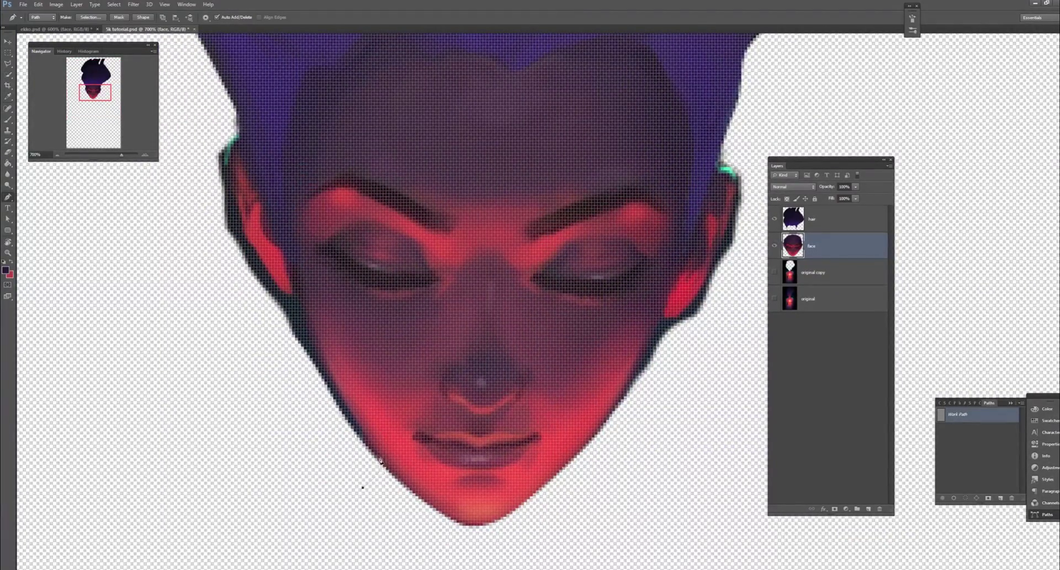
right_click(964, 414)
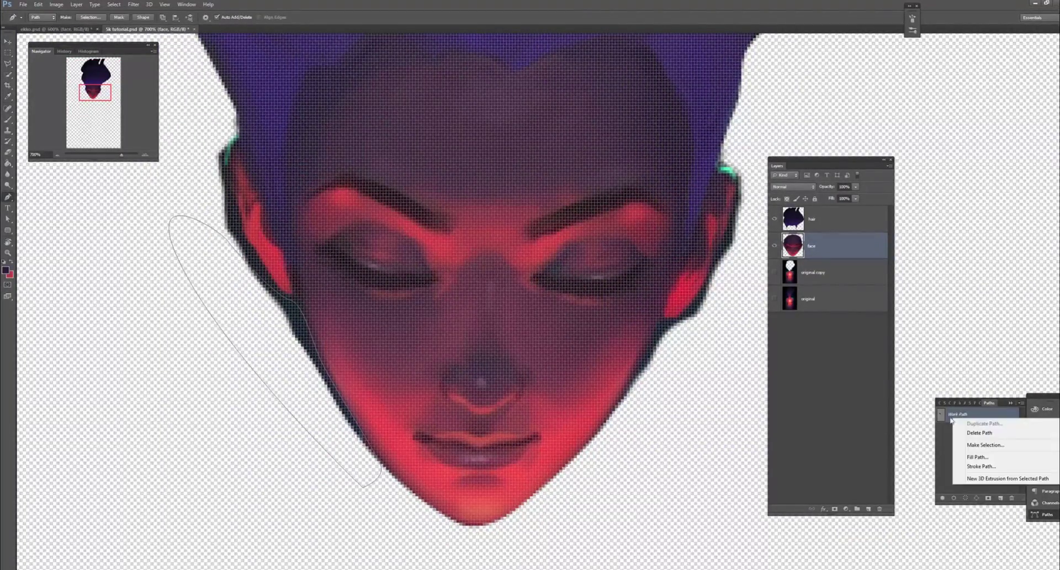
mouse_move(726, 270)
mouse_down()
mouse_move(580, 216)
mouse_move(595, 196)
mouse_up()
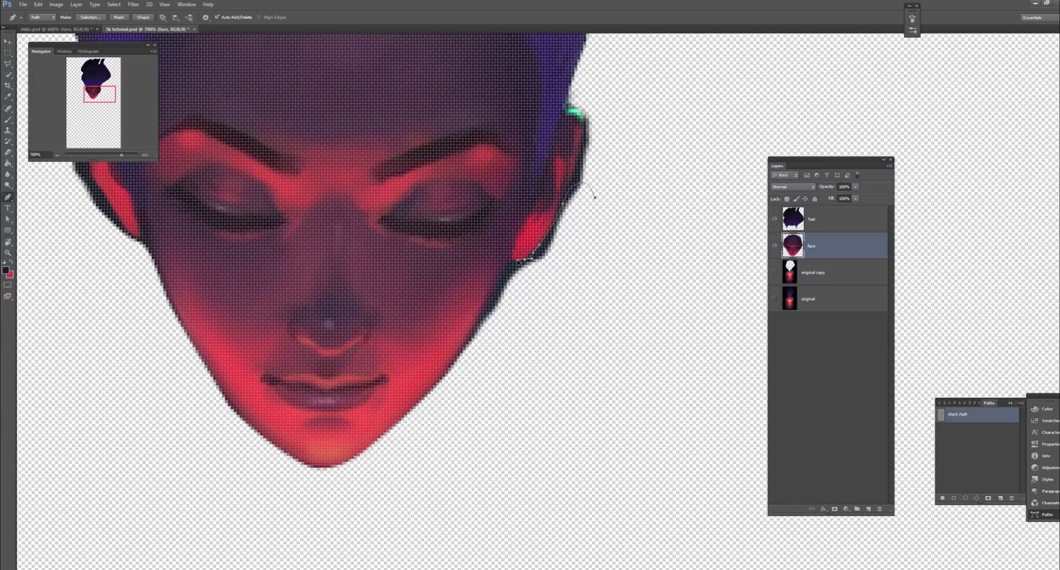
scroll(258, 339, up, 3)
scroll(258, 339, left, 4)
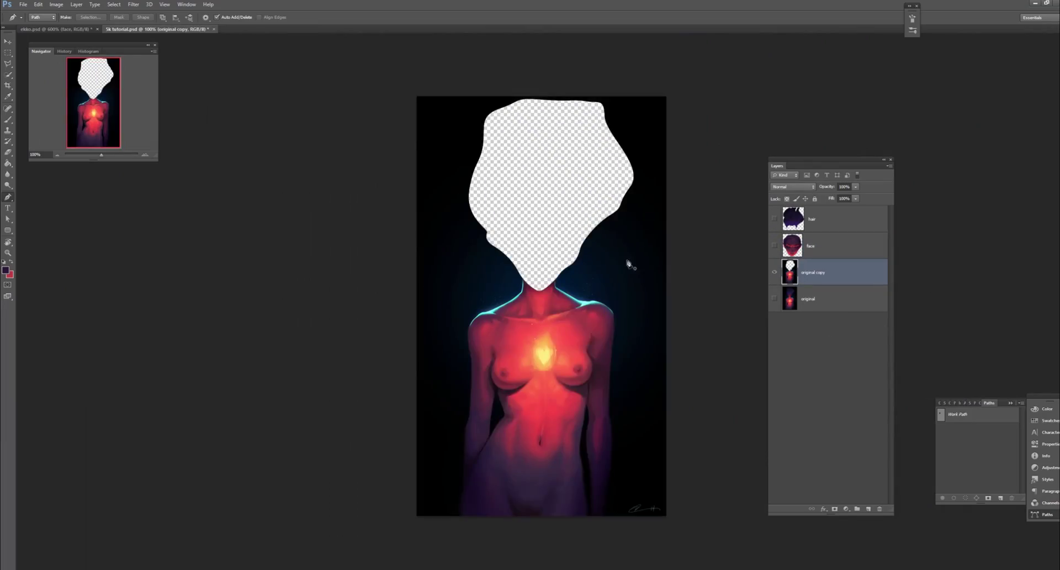
- Trace a Pen path around the body from the neck down to the lower torso
key(ctrl+plus)
key(ctrl+plus)
key(ctrl+plus)
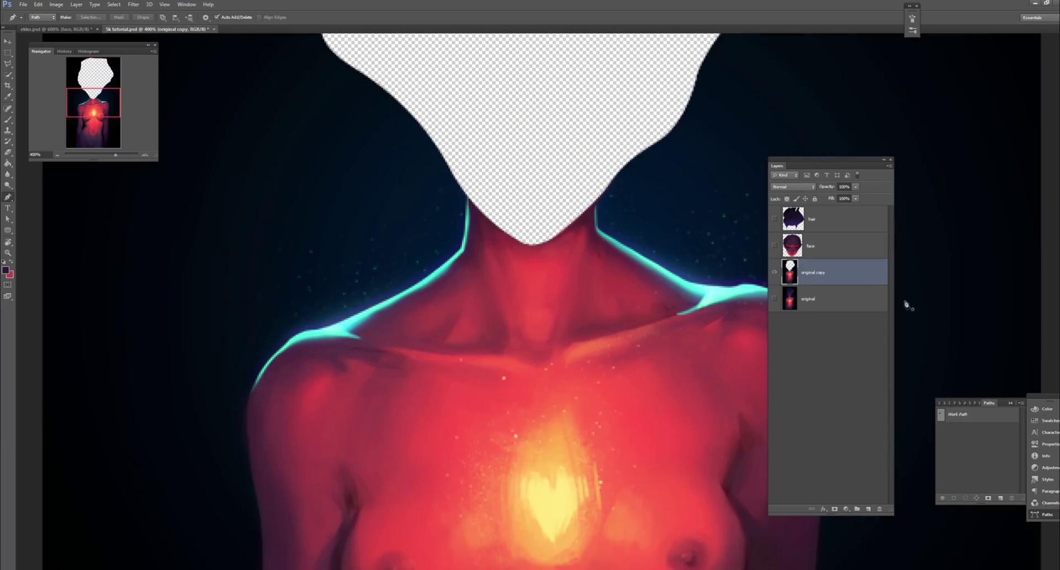
click(463, 200)
key(ctrl+plus)
key(ctrl+plus)
key(ctrl+plus)
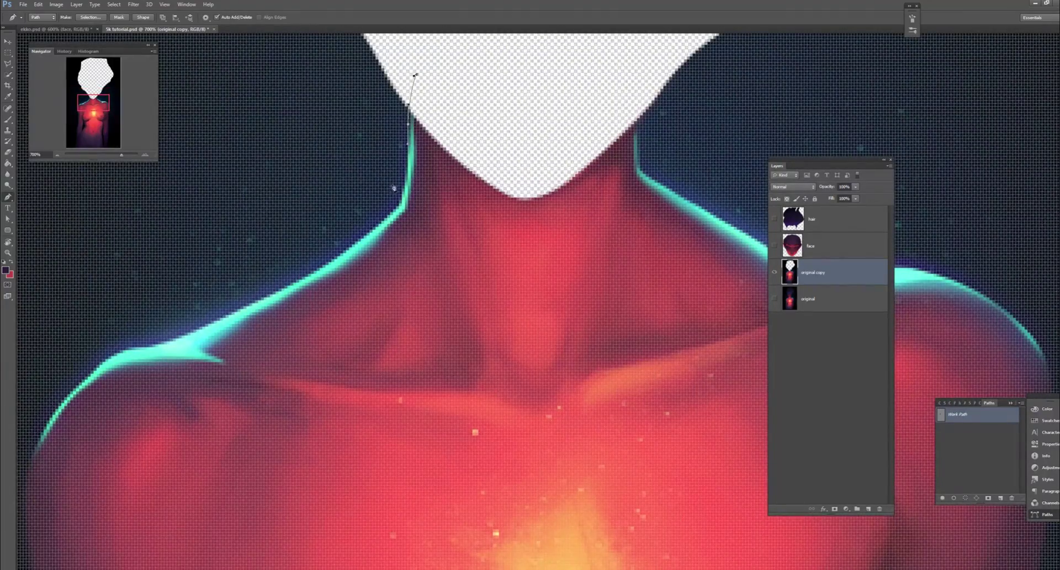
drag(120, 353, 217, 218)
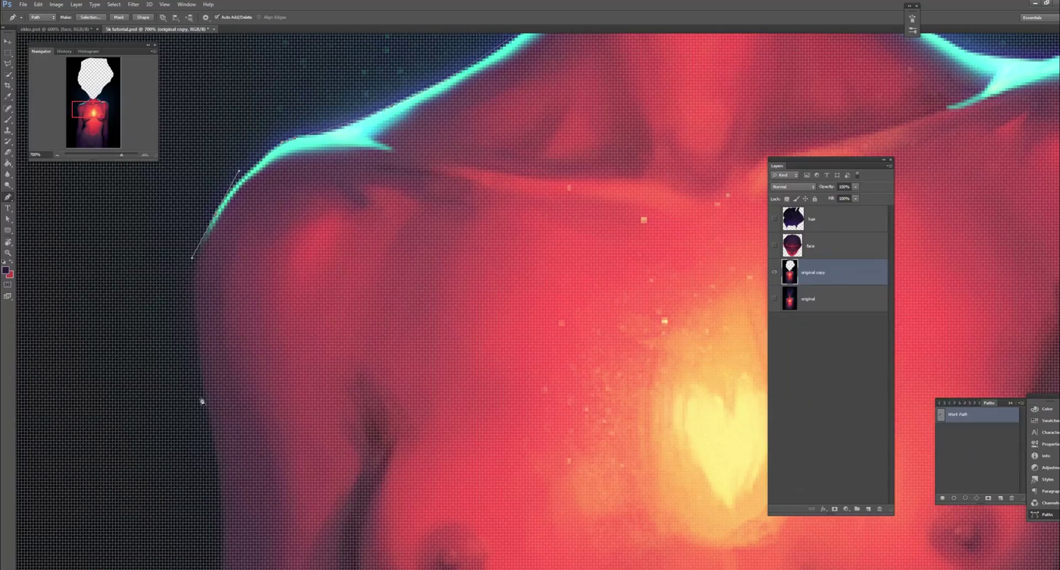
drag(214, 463, 426, 192)
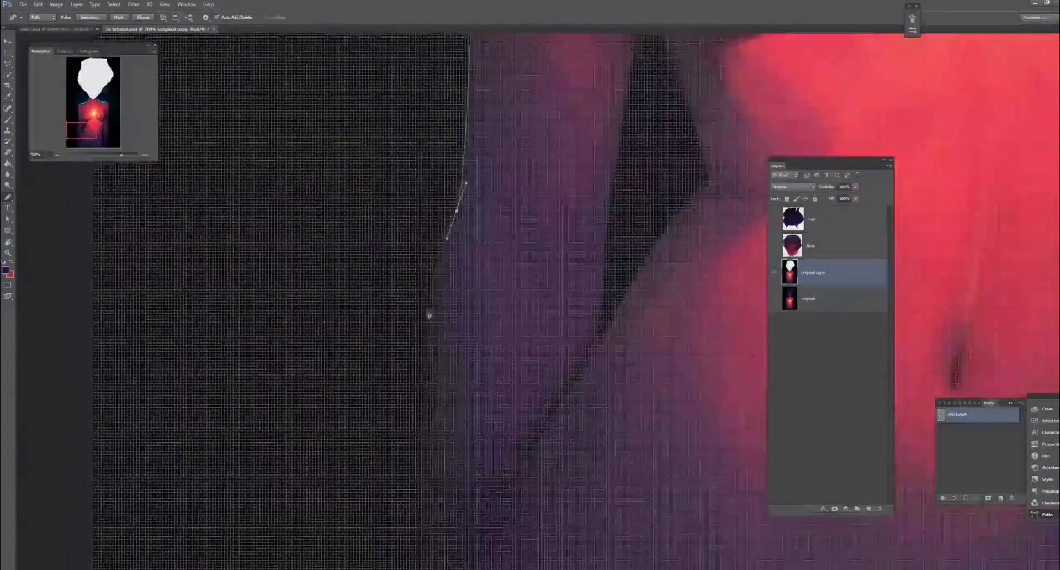
key(ctrl+minus)
key(ctrl+minus)
key(ctrl+minus)
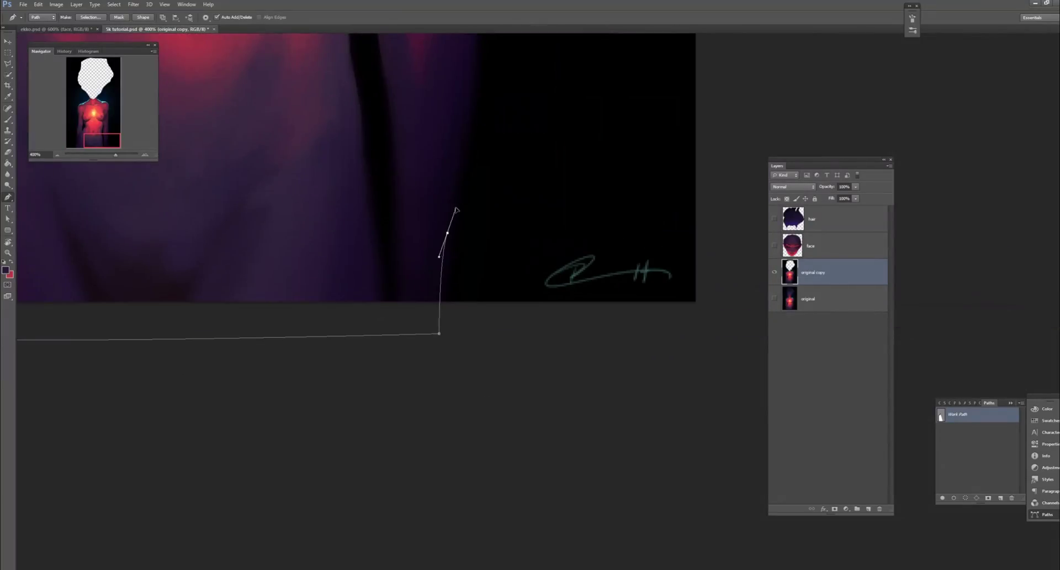
drag(409, 232, 406, 220)
drag(401, 84, 447, 236)
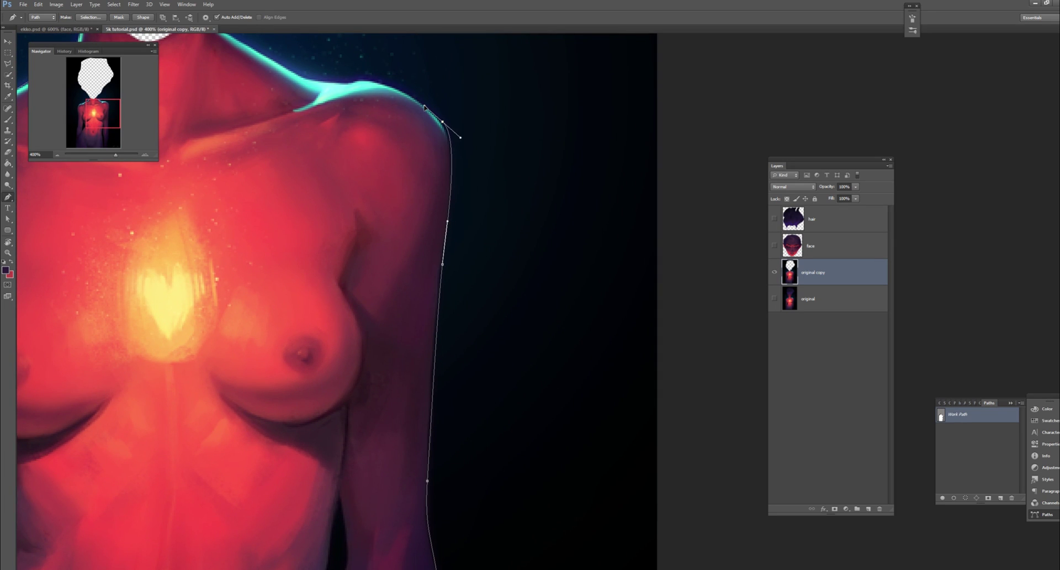
drag(287, 71, 359, 182)
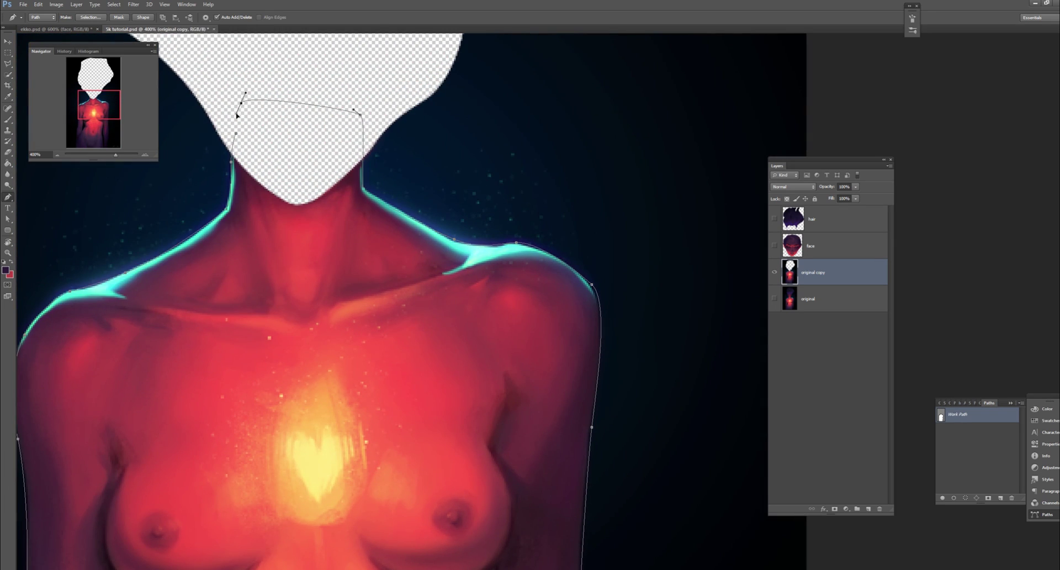
- Turn the body path into a selection, invert it, and delete the dark background
right_click(977, 418)
key(Return)
key(ctrl+shift+i)
key(Delete)
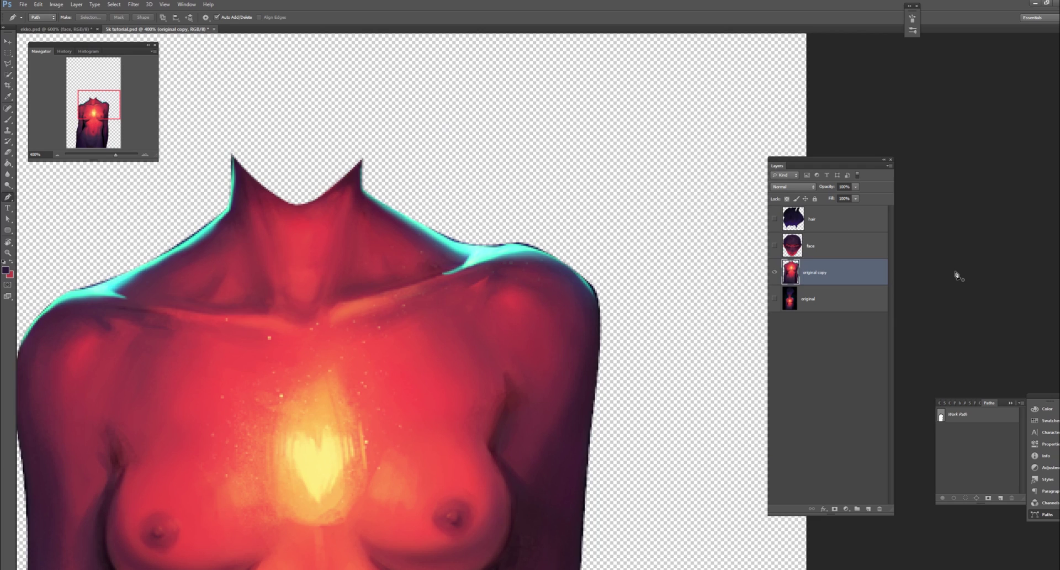
- Paint the neck upward in dark purple, blend reddish tones at 45% opacity, and show the face
drag(278, 175, 432, 298)
click(874, 508)
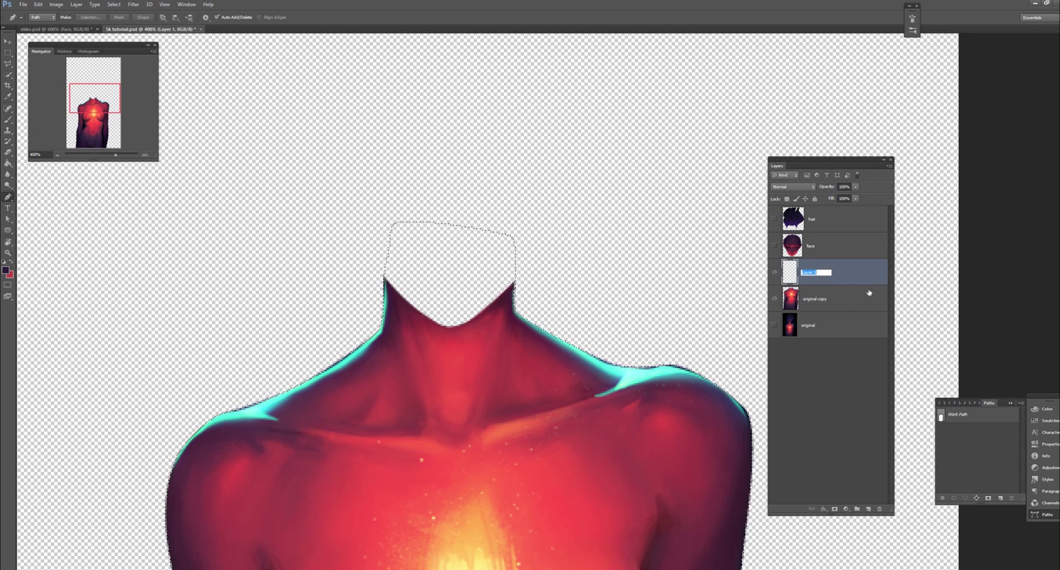
key(ctrl+z)
key(b)
mouse_move(506, 267)
mouse_down()
mouse_move(447, 299)
mouse_move(453, 314)
mouse_move(406, 307)
mouse_up()
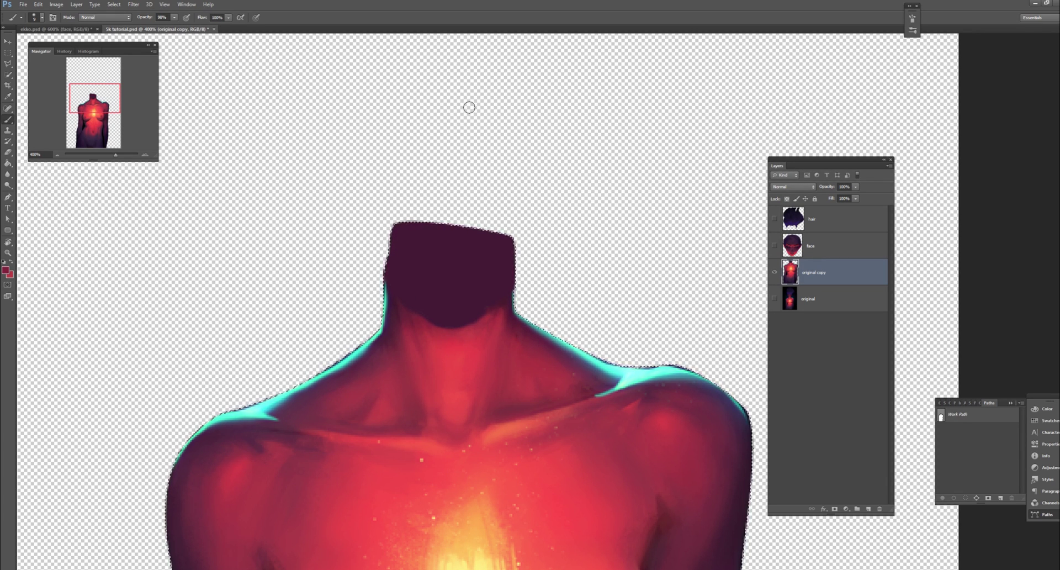
drag(174, 17, 152, 29)
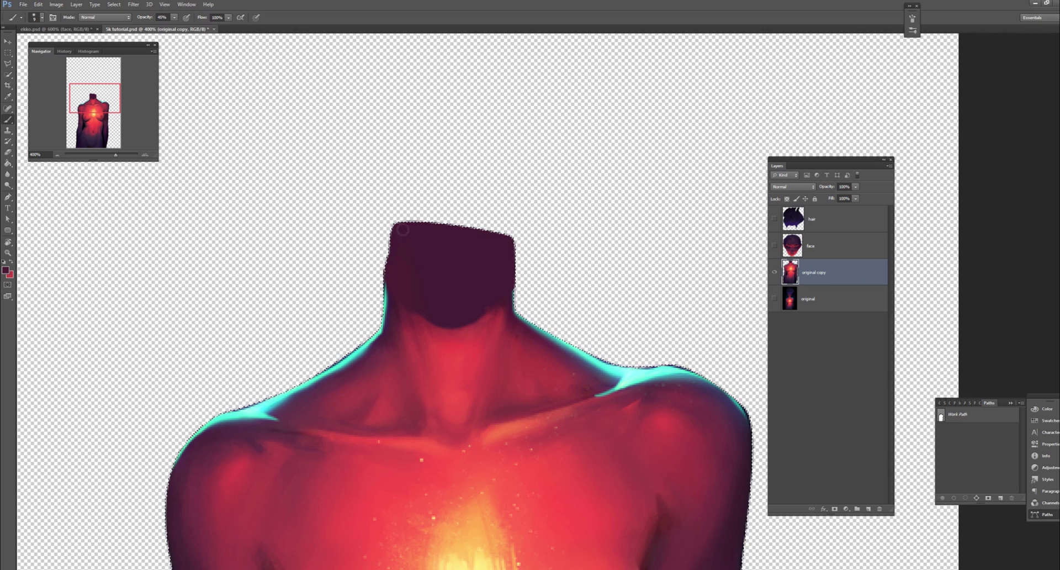
mouse_move(392, 284)
mouse_down()
mouse_move(393, 227)
mouse_move(417, 308)
mouse_up()
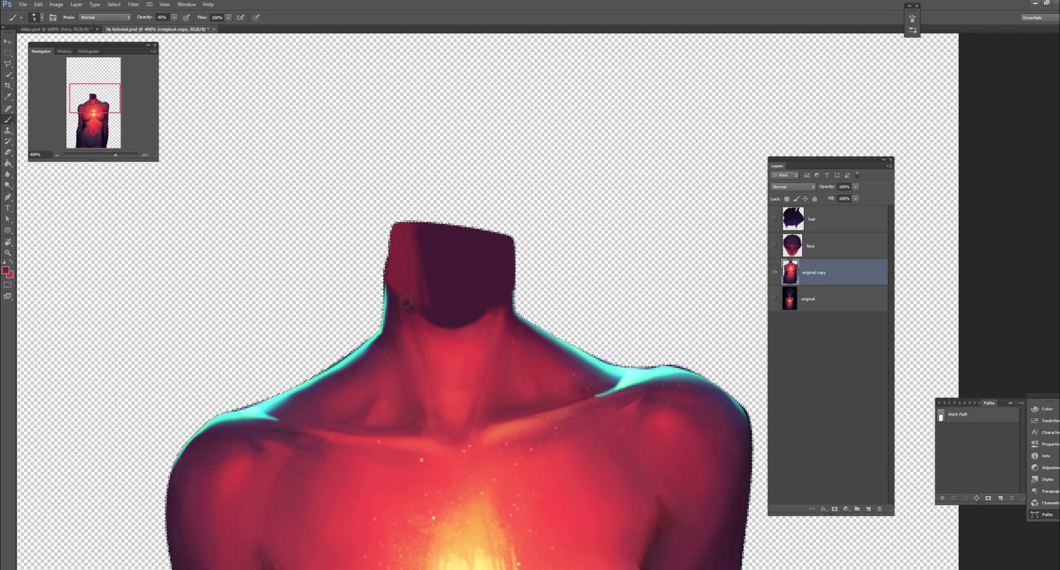
click(774, 245)
text(body)
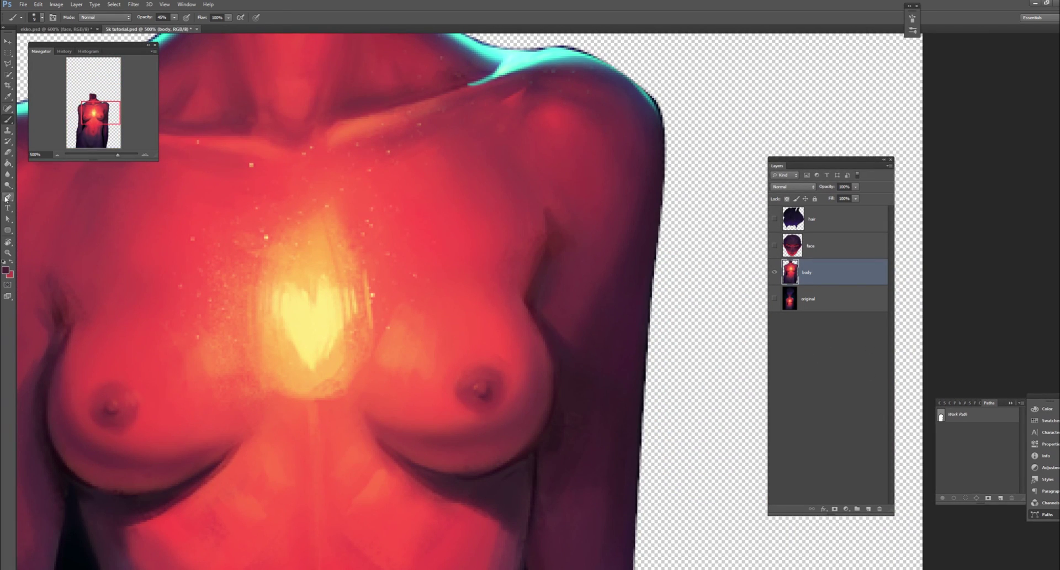
- Trace the glowing heart and copy it onto its own layer
click(7, 198)
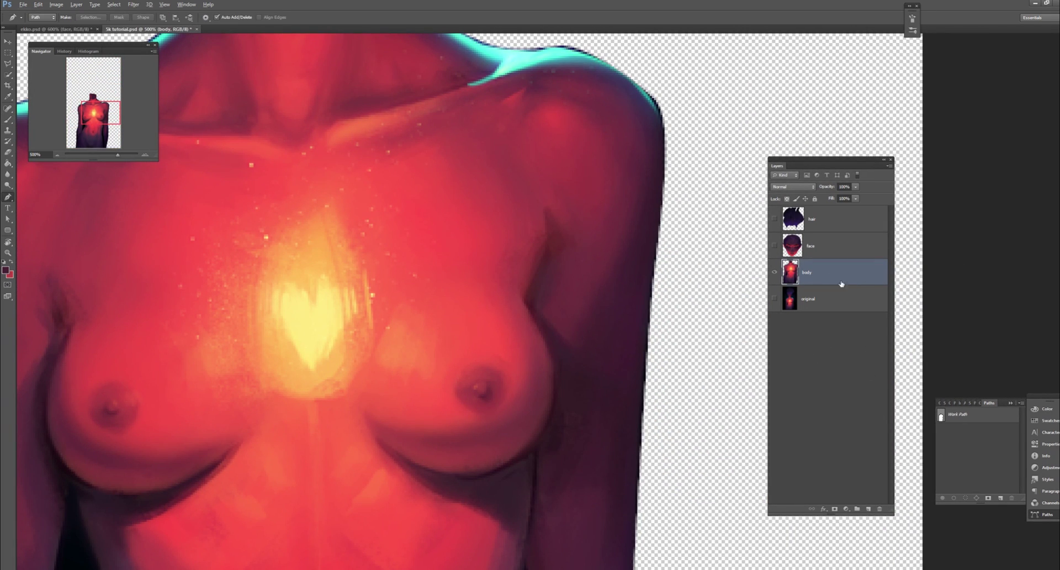
drag(327, 404, 351, 394)
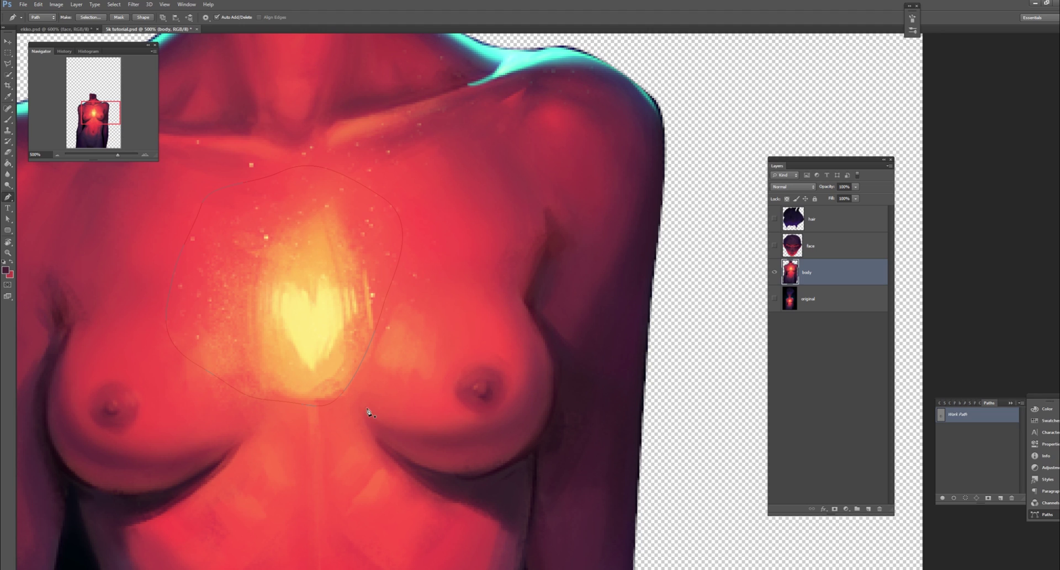
right_click(958, 414)
click(988, 440)
key(ctrl+j)
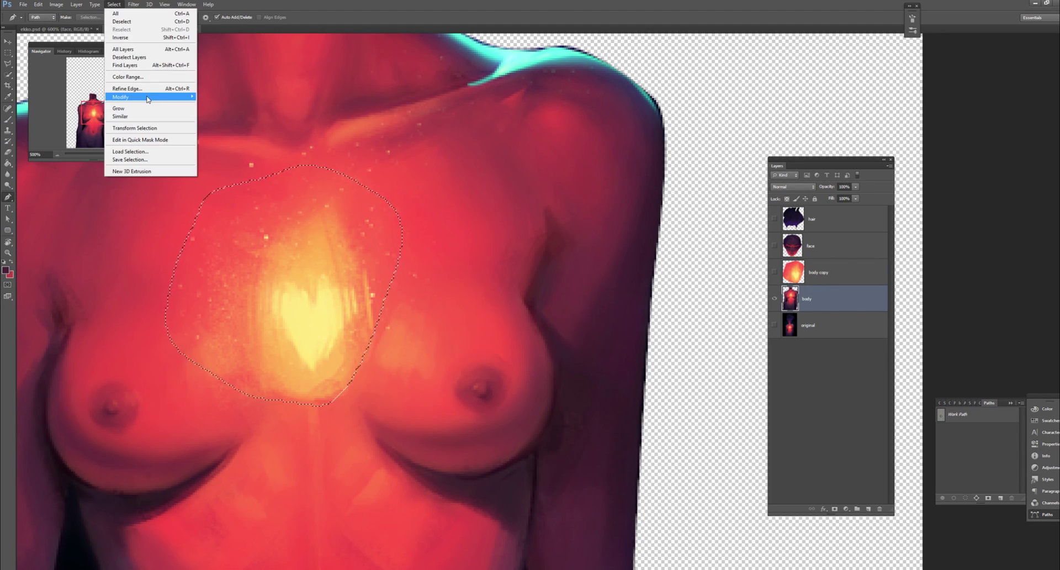
- Delete the glow from the body layer and fill the hole with surrounding skin texture
key(Delete)
click(38, 4)
click(56, 124)
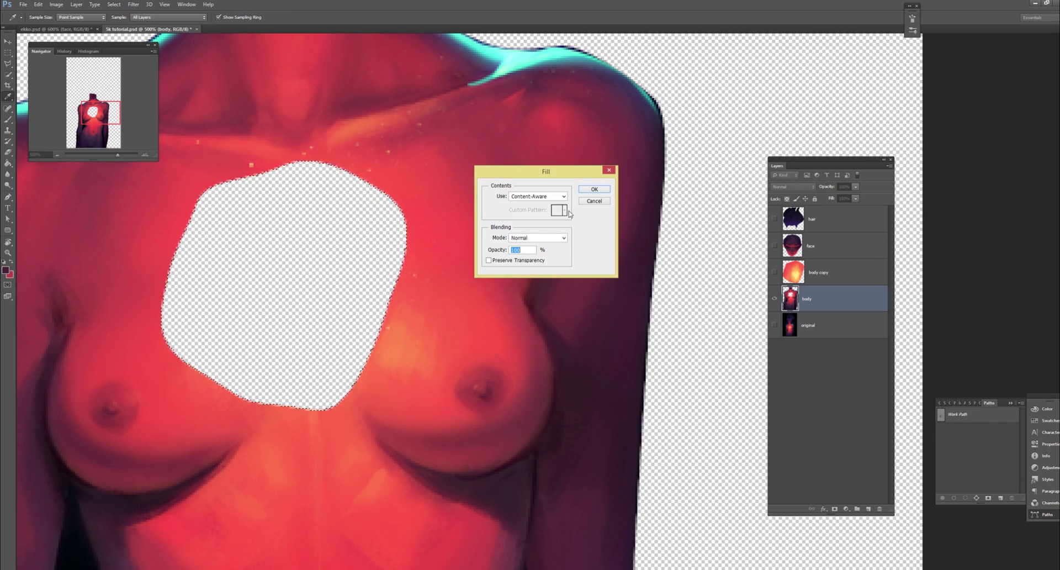
key(Return)
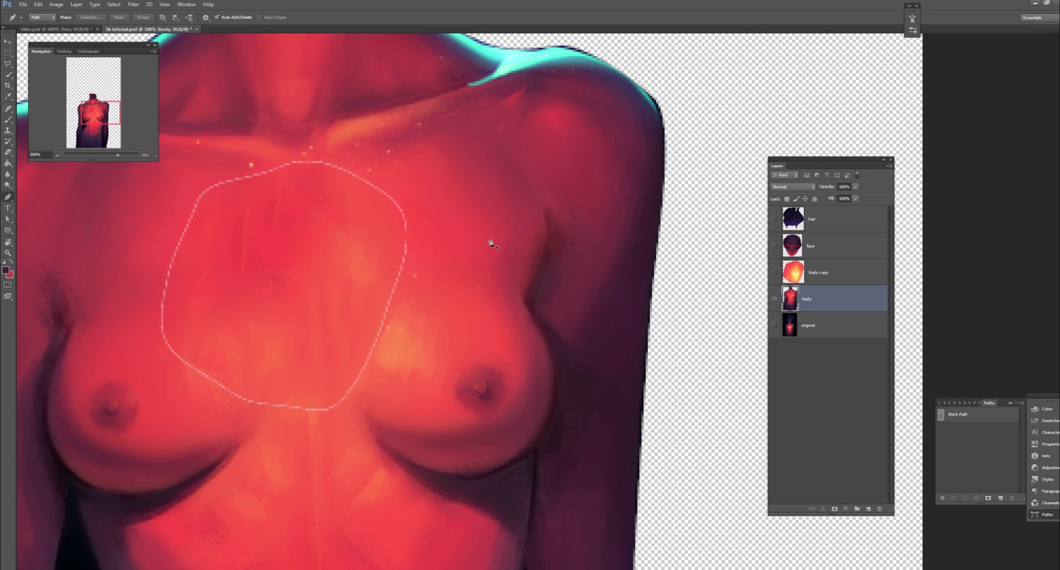
key(b)
alt+click(411, 238)
key(ctrl+alt+z)
key(ctrl+shift+z)
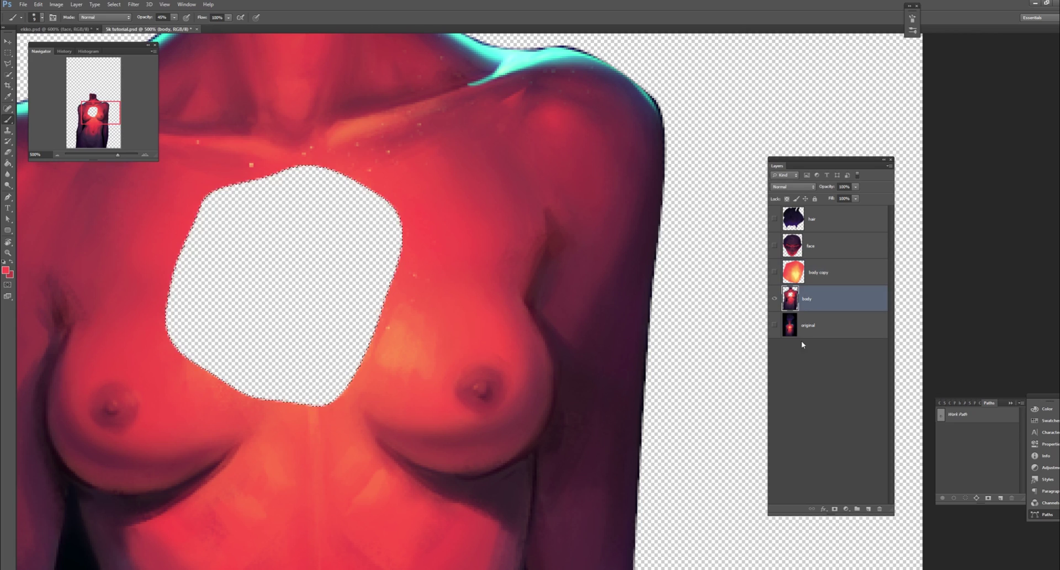
click(38, 4)
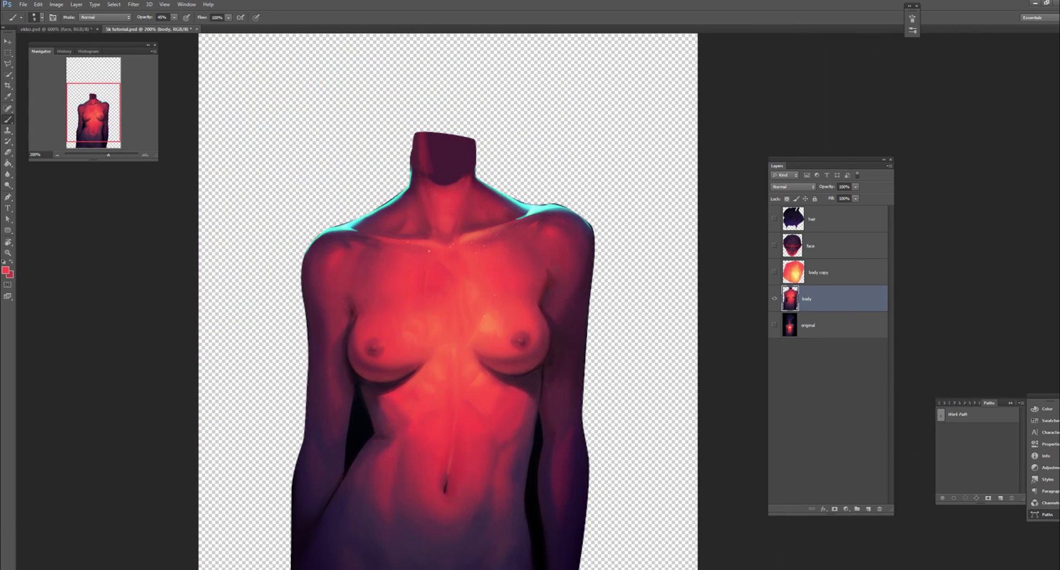
- Select the body layer, then start and discard a Pen path along the arm edge
click(828, 298)
scroll(546, 331, down, 5)
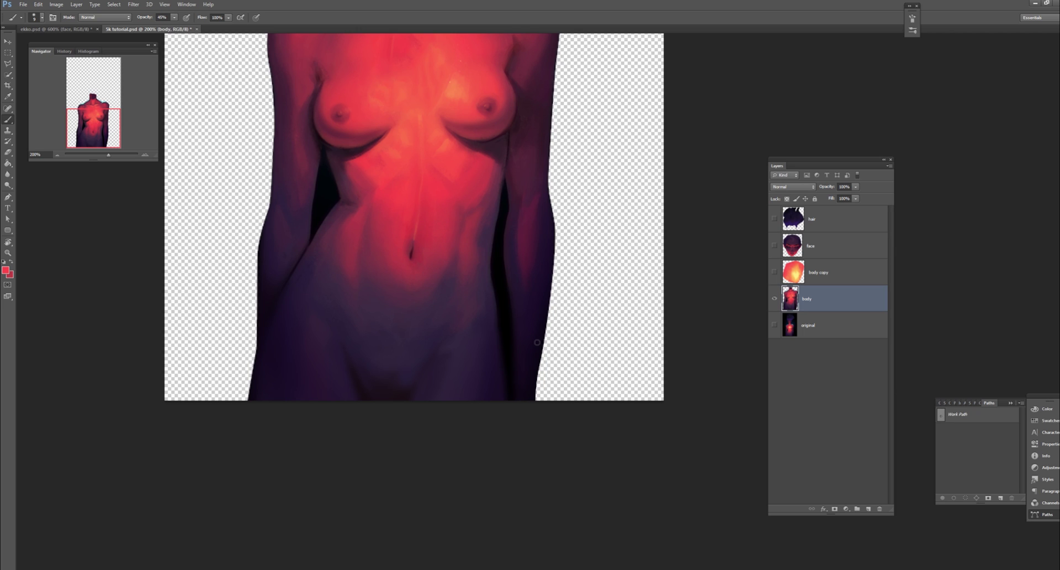
scroll(464, 278, up, 5)
scroll(620, 407, up, 3)
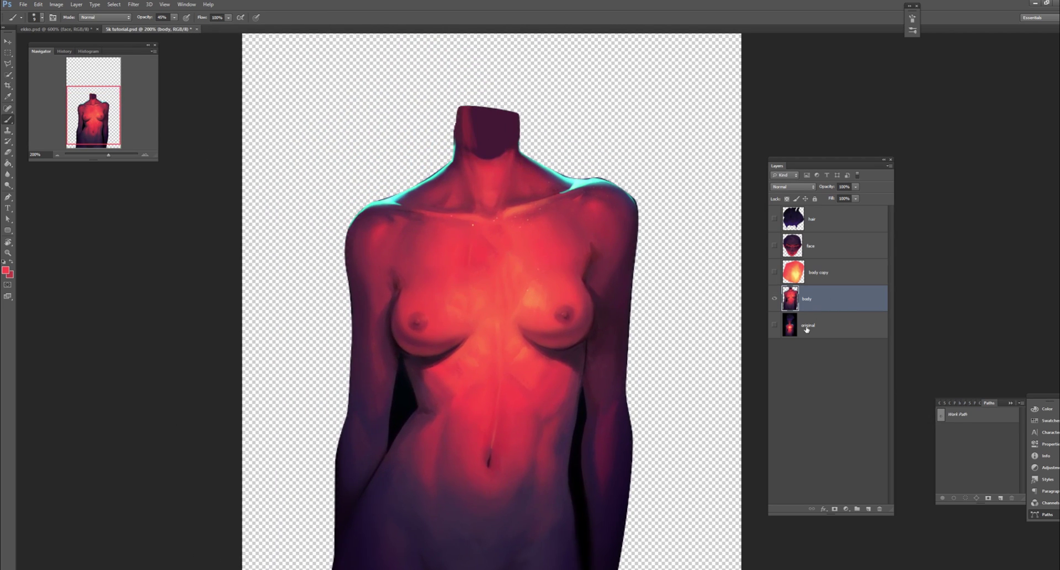
key(p)
click(629, 420)
drag(648, 361, 649, 346)
key(Delete)
key(Delete)
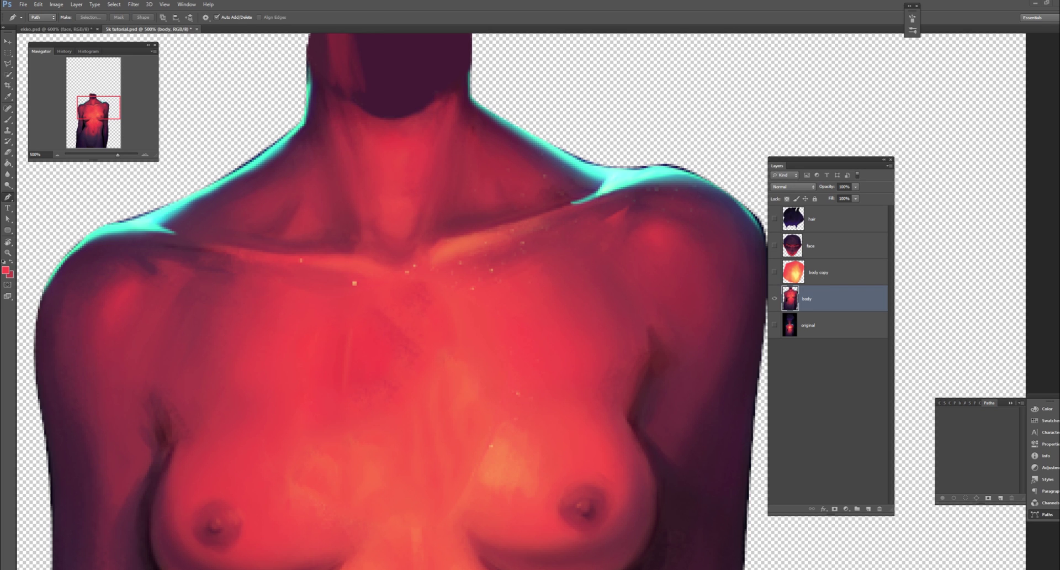
- Trace the right arm with the Pen tool and copy it onto a new layer
drag(699, 128, 662, 137)
click(617, 418)
scroll(617, 417, down, 5)
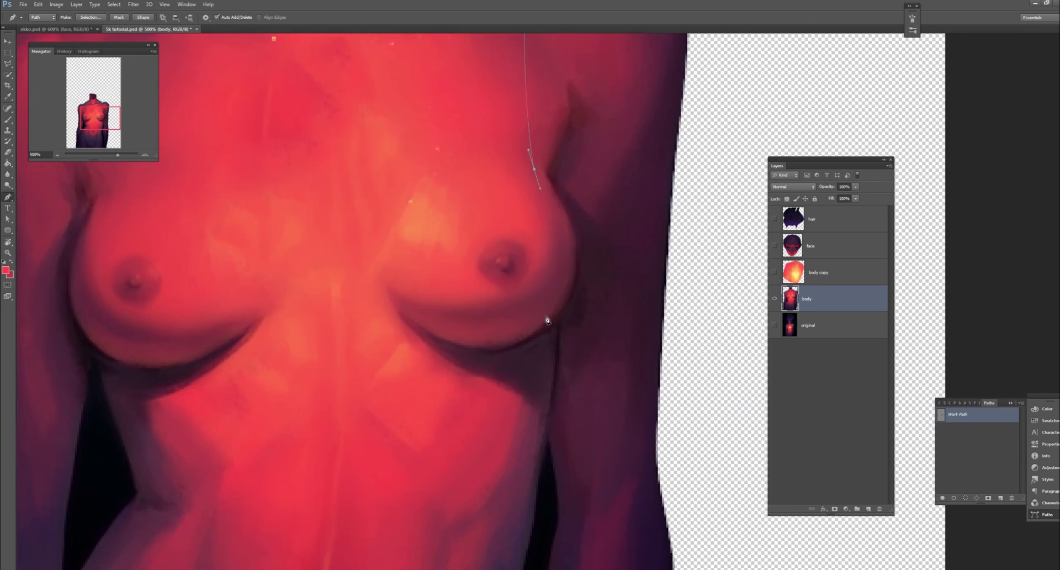
click(544, 314)
scroll(575, 355, down, 5)
click(486, 289)
scroll(552, 303, down, 3)
scroll(553, 303, down, 2)
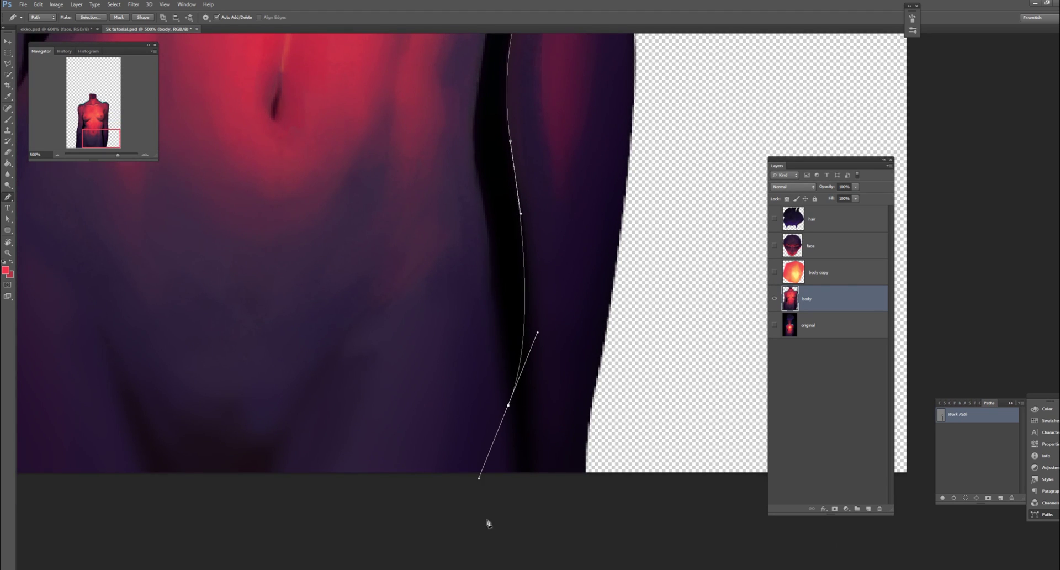
click(488, 499)
scroll(674, 94, up, 10)
drag(417, 72, 382, 75)
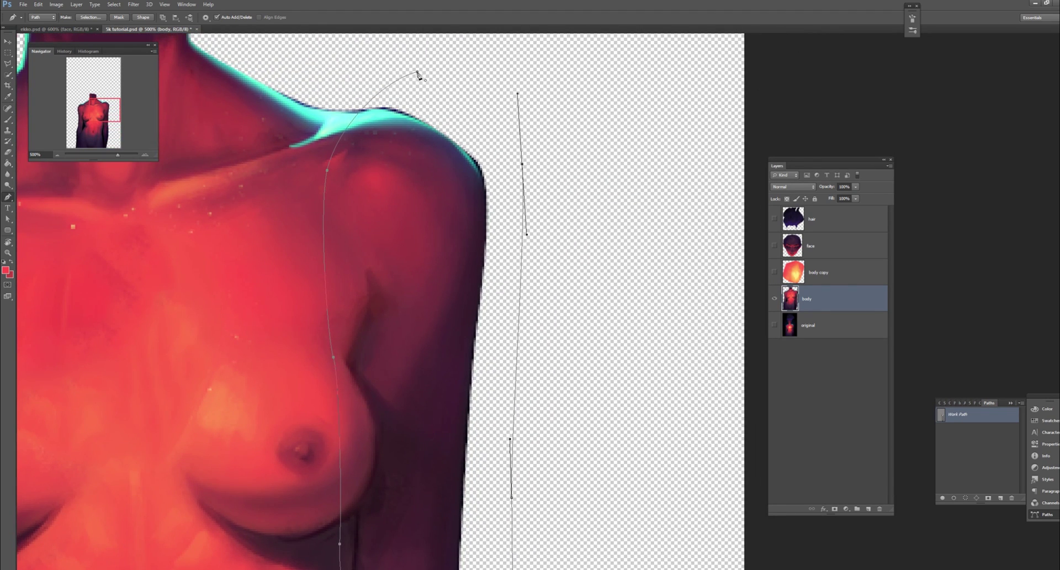
key(ctrl+Return)
key(ctrl+j)
- Paint dark strokes at about 57% opacity along the arm's hidden inner edge
click(970, 426)
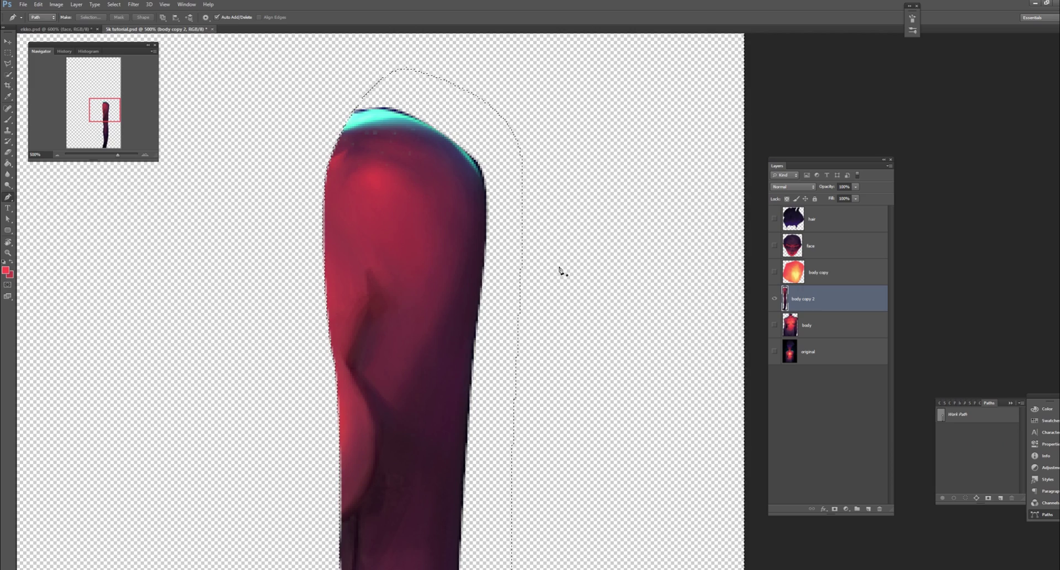
key(b)
mouse_move(561, 270)
mouse_down()
mouse_move(369, 161)
mouse_move(409, 274)
mouse_move(326, 328)
mouse_move(511, 411)
mouse_up()
key(ctrl+h)
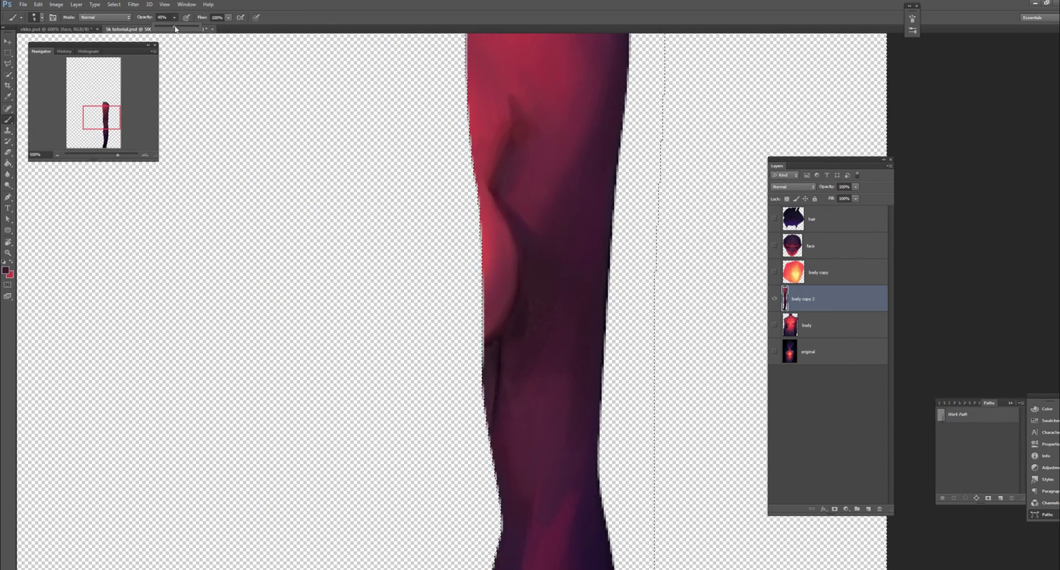
drag(176, 29, 180, 29)
drag(525, 250, 492, 307)
mouse_move(513, 229)
mouse_down()
mouse_move(485, 353)
mouse_move(478, 189)
mouse_up()
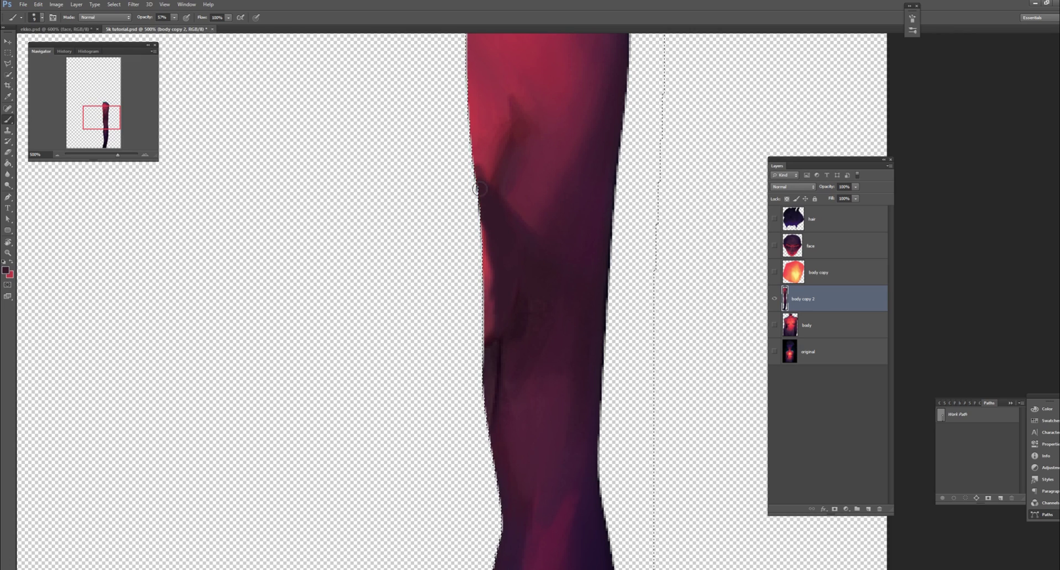
drag(286, 144, 321, 293)
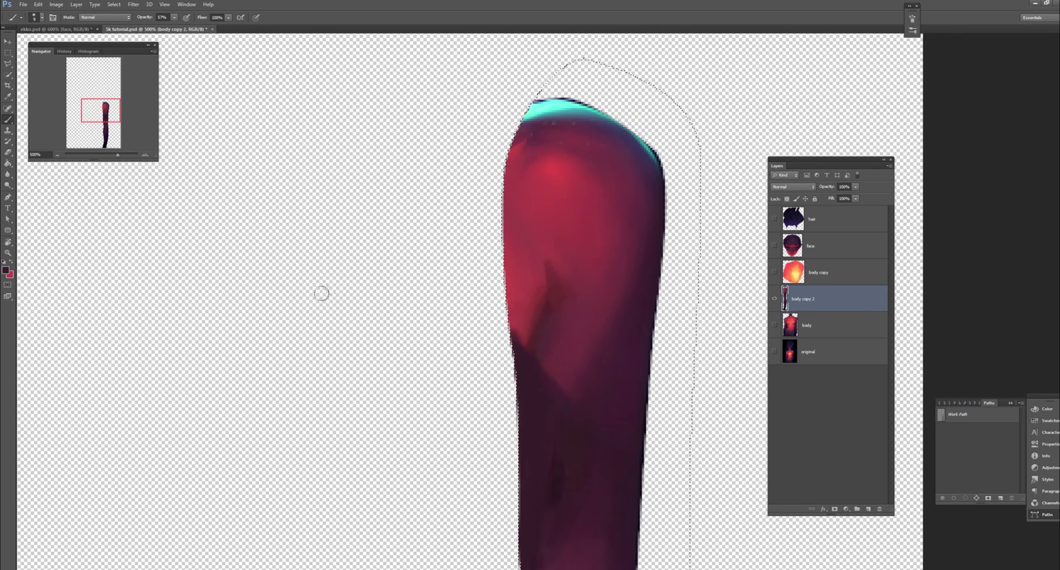
drag(571, 425, 554, 483)
- Cover the dark strokes with a sampled lighter red at 45% opacity, then hide the arm layer
key(4)
key(5)
alt+click(513, 345)
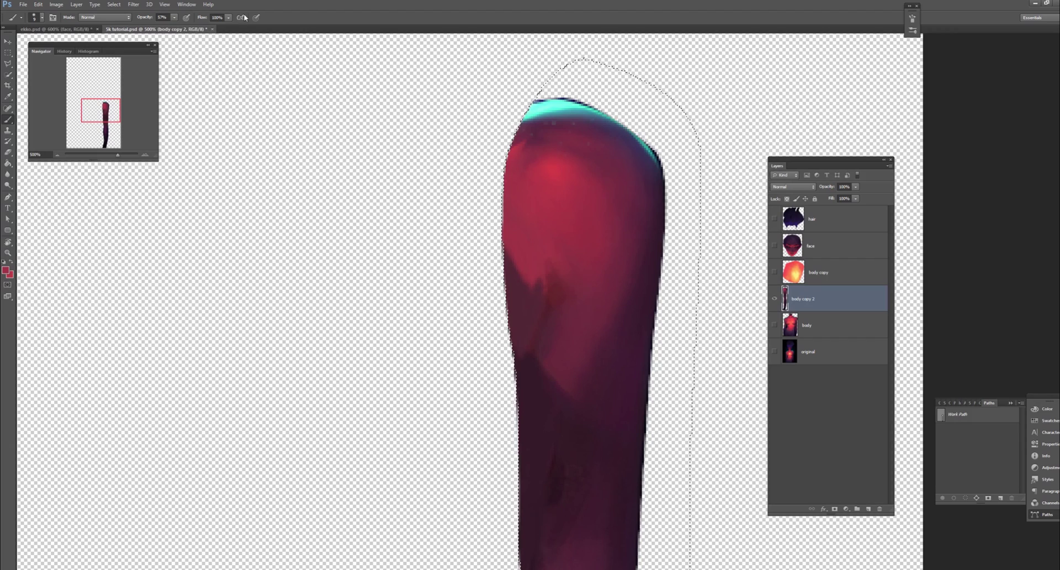
drag(513, 345, 531, 265)
drag(558, 148, 475, 44)
key(ctrl+minus)
key(ctrl+minus)
key(ctrl+minus)
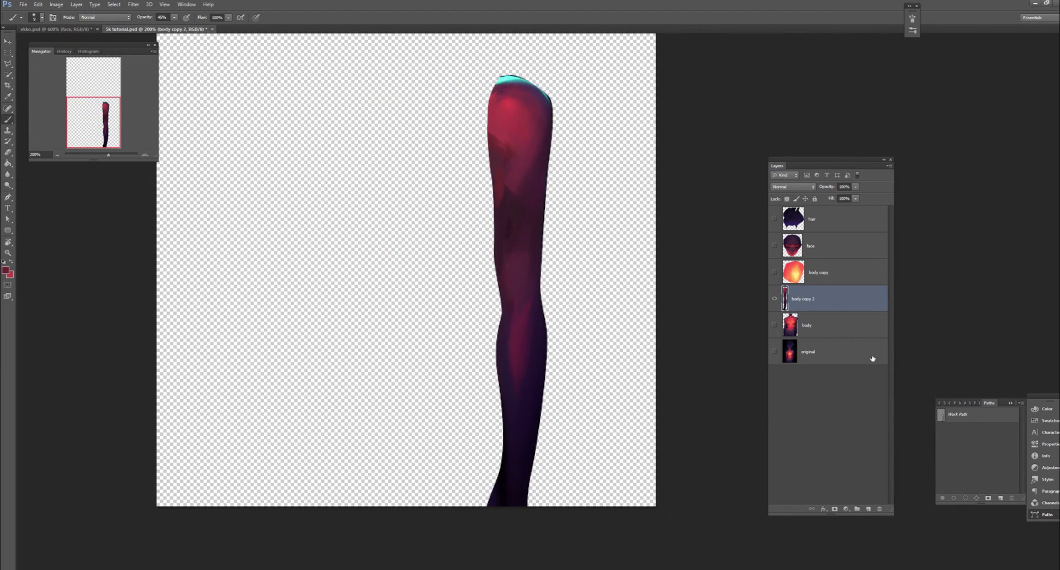
key(ctrl+comma)
text(right hand)
- On the body layer, trace the left arm with the Pen tool and copy it to a new layer
click(805, 325)
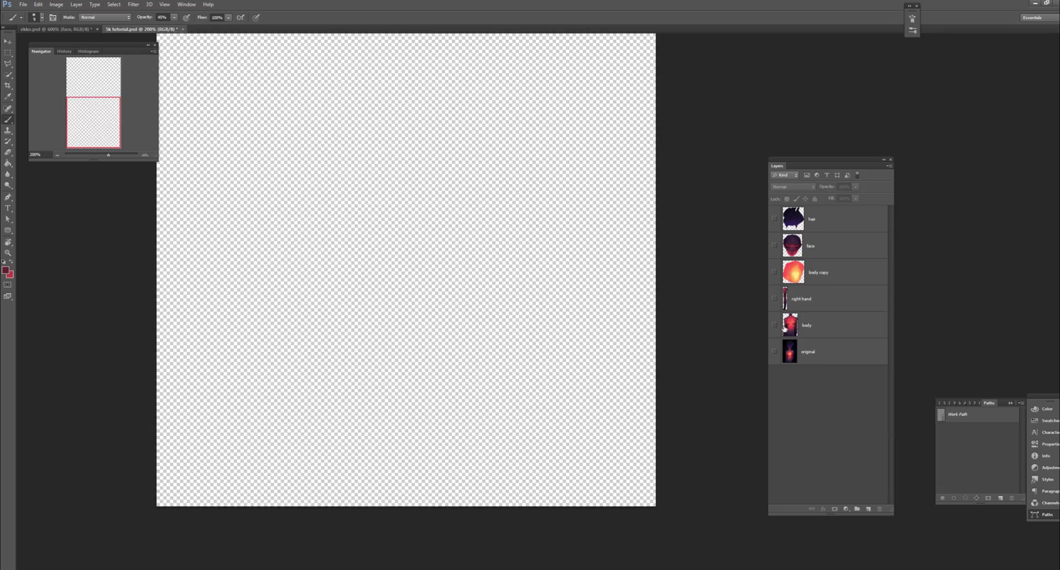
key(ctrl+comma)
key(p)
scroll(471, 202, up, 4)
scroll(471, 202, down, 4)
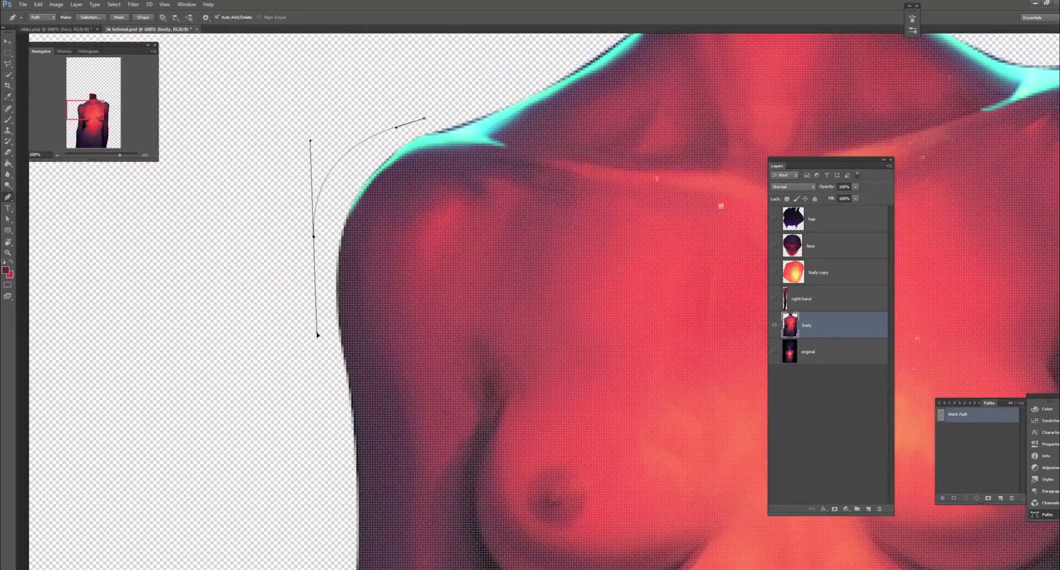
scroll(372, 175, up, 4)
scroll(372, 175, down, 4)
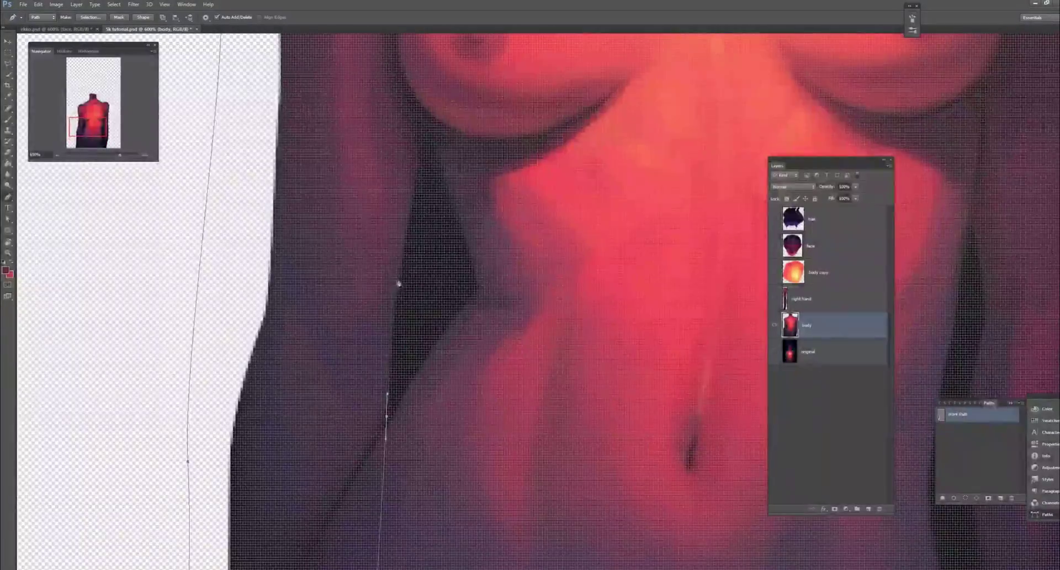
scroll(395, 162, up, 2)
scroll(395, 162, up, 2)
scroll(395, 162, down, 4)
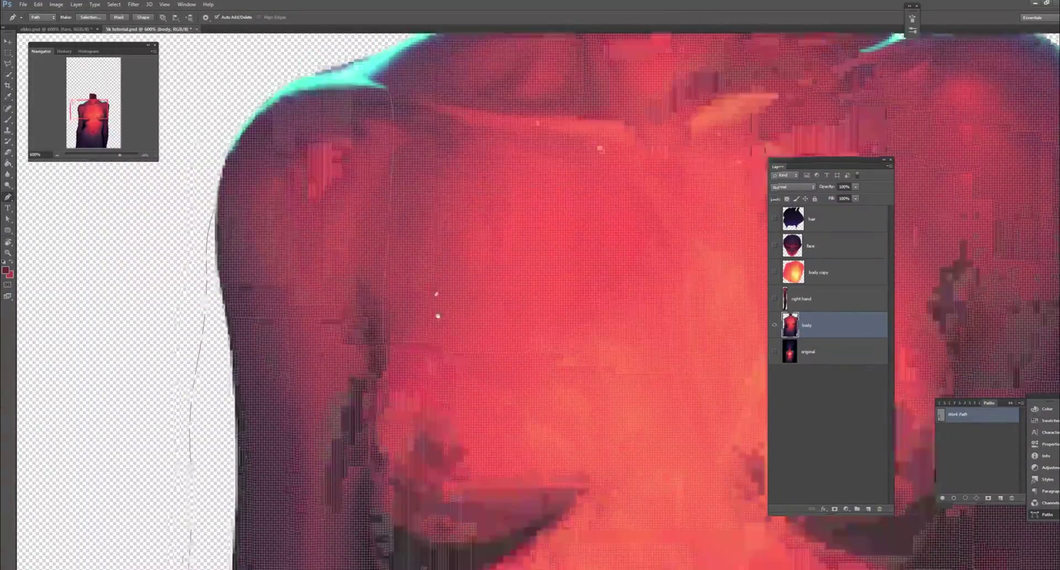
key(ctrl+j)
right_click(958, 414)
click(960, 436)
- Brush-paint the left arm's hidden inner edge with the darker paint colour
key(ctrl+shift+i)
key(Delete)
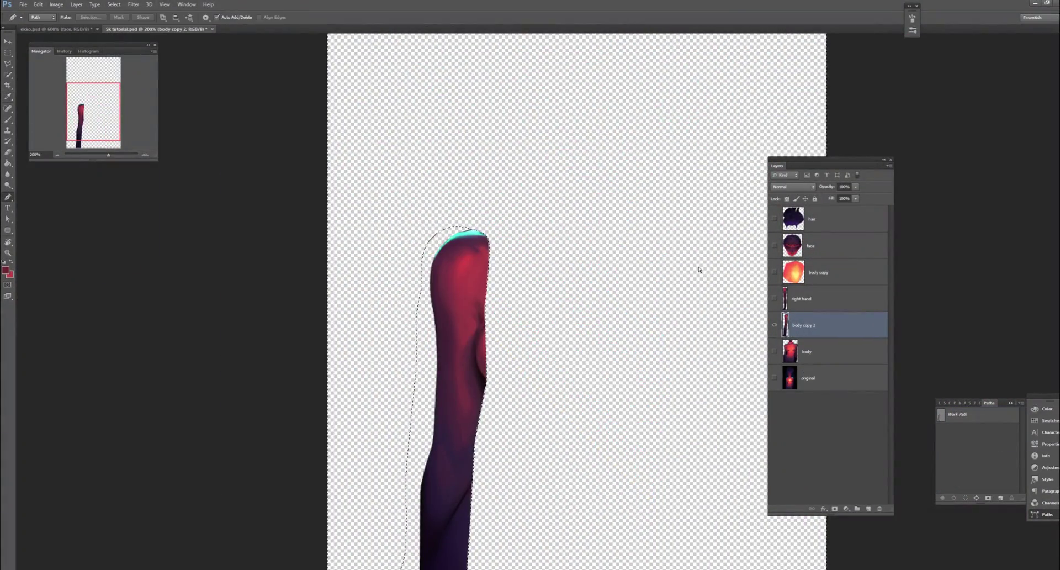
scroll(539, 254, up, 2)
key(b)
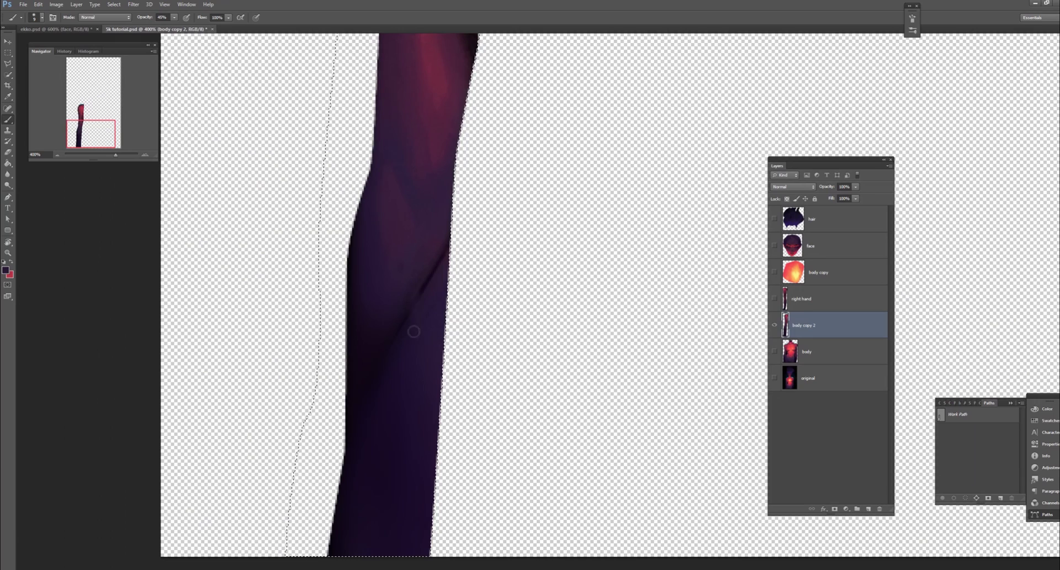
scroll(442, 248, down, 3)
scroll(480, 271, up, 3)
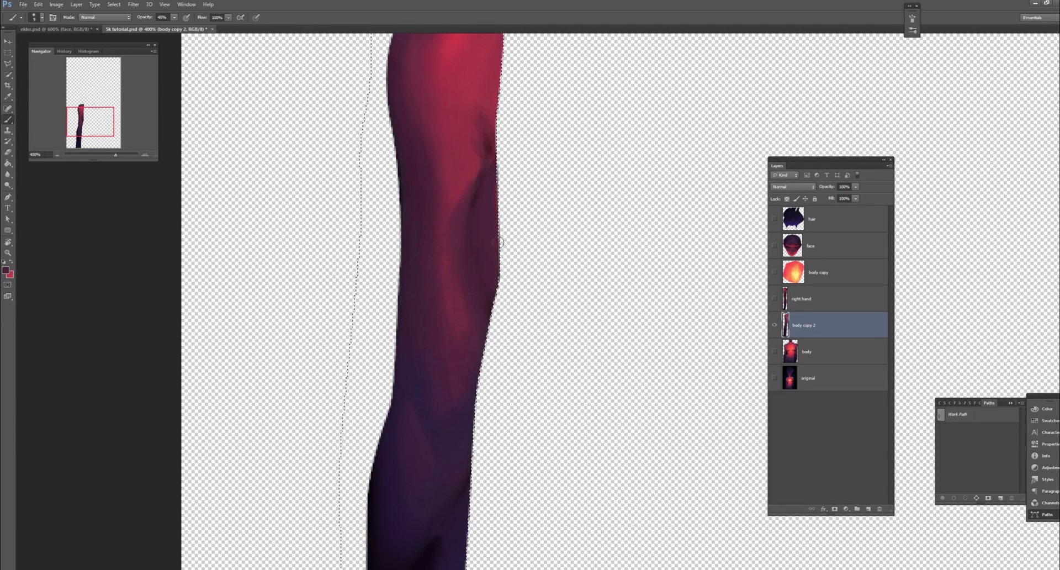
scroll(519, 244, up, 3)
scroll(556, 246, down, 1)
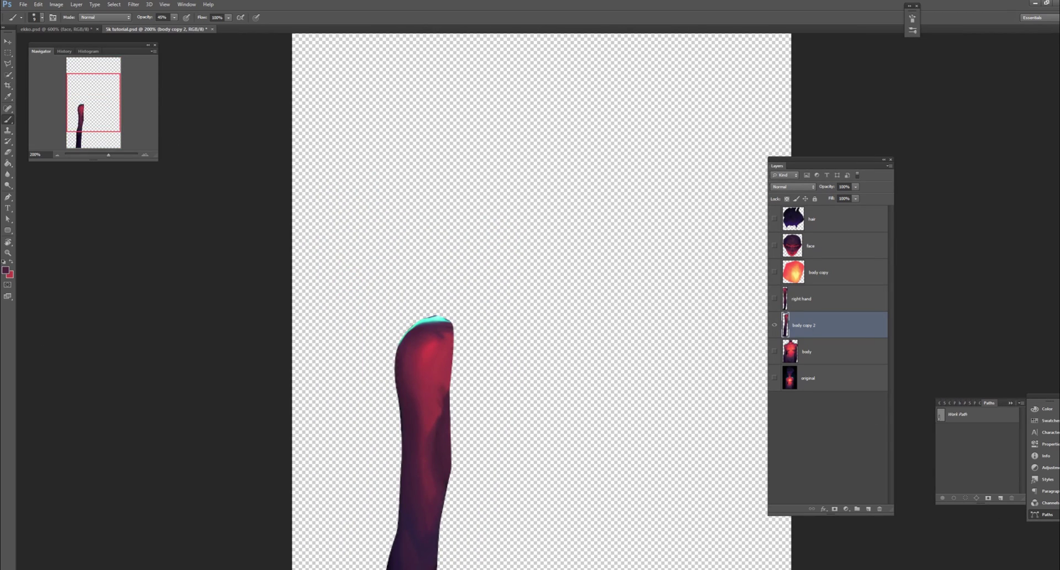
scroll(265, 290, down, 1)
double_click(803, 325)
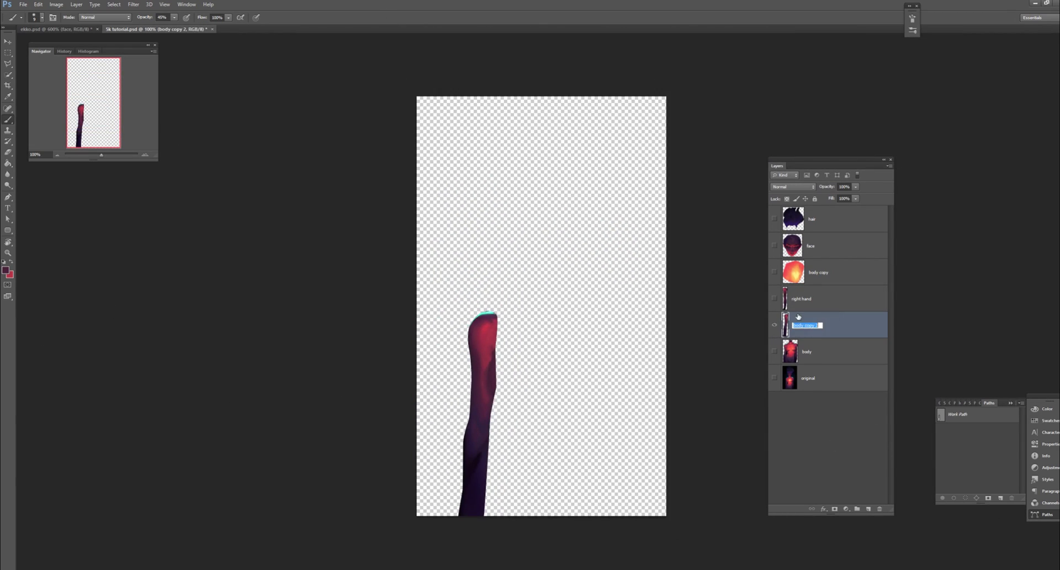
- Name the layer 'left hand', move both arm layers below body, and show only body
text(left hand)
key(Return)
click(828, 351)
alt+click(774, 324)
drag(806, 352, 817, 212)
click(774, 298)
scroll(458, 323, up, 3)
- Pen-trace the torso's left side from above the neck past the shoulder and waist to the hip
key(p)
scroll(458, 323, down, 2)
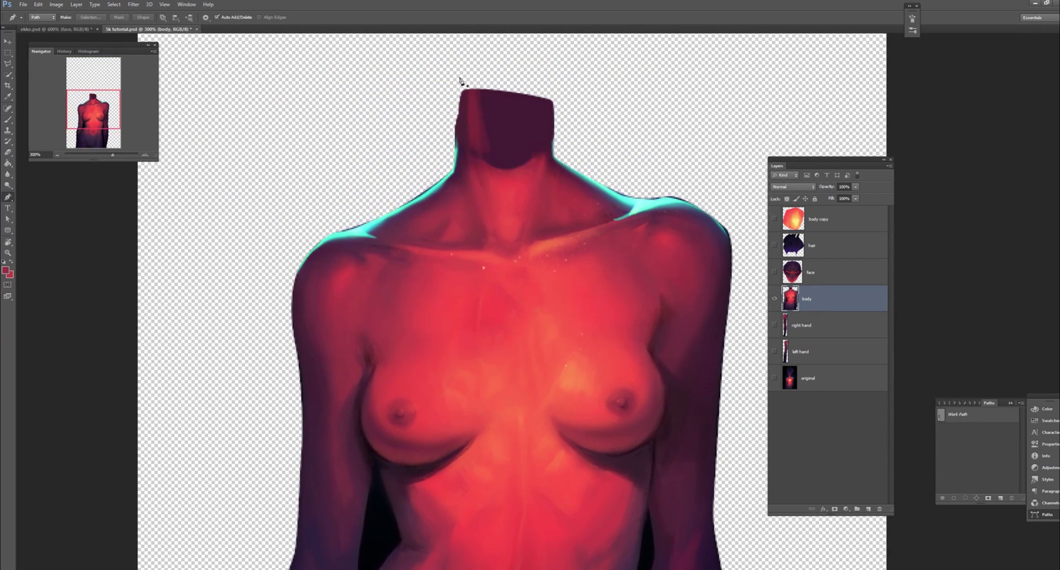
click(461, 70)
click(415, 126)
click(407, 162)
click(359, 213)
click(349, 240)
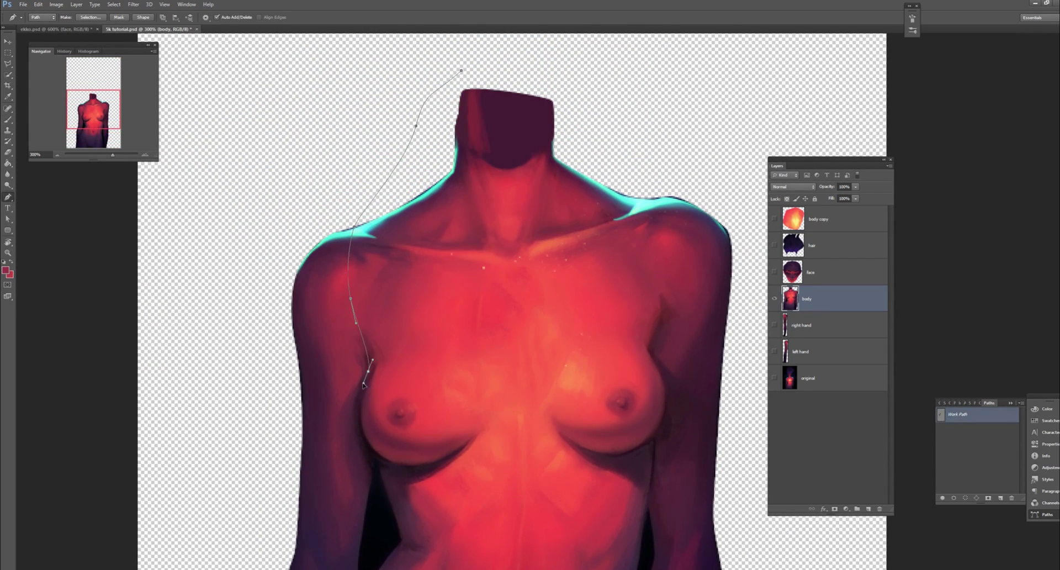
drag(363, 385, 275, 147)
click(268, 186)
click(275, 199)
drag(306, 331, 342, 192)
click(284, 259)
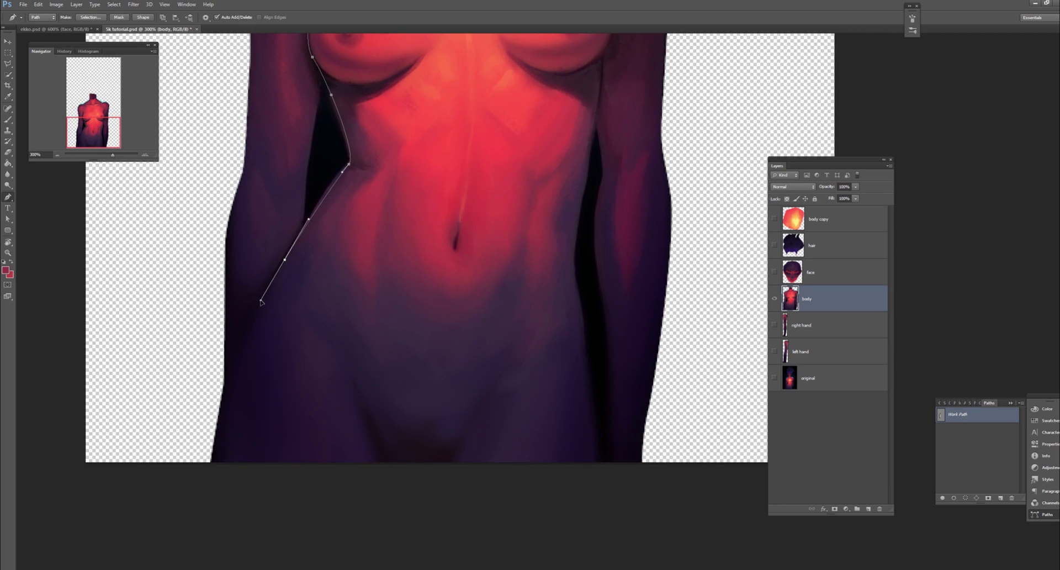